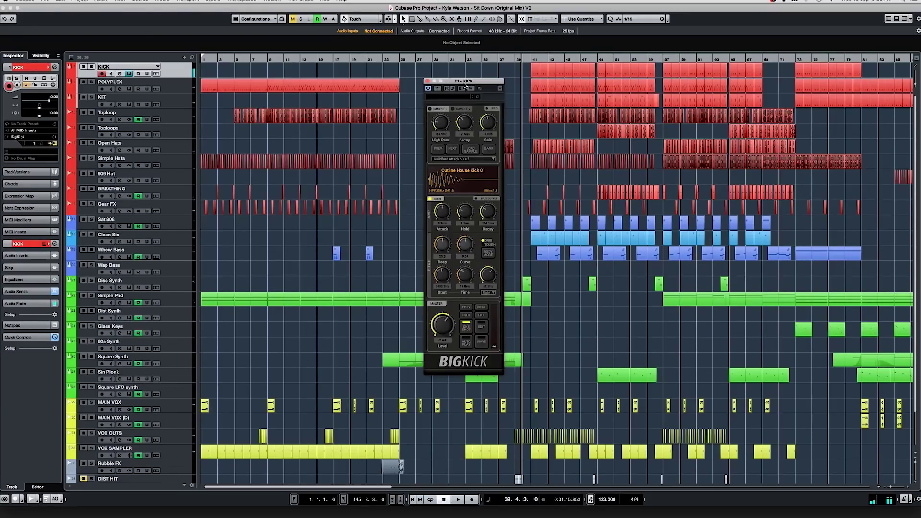
# Review the instruments on the KICK, POLYPLEX and KIT tracks, and close the Reaktor and Battery windows
pyautogui.moveTo(465, 85); pyautogui.dragTo(471, 88)
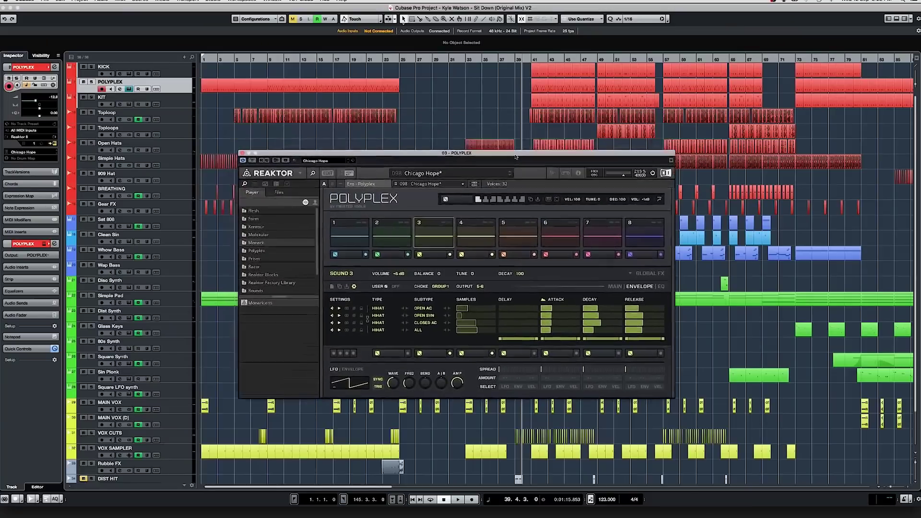
pyautogui.moveTo(514, 156); pyautogui.dragTo(517, 170)
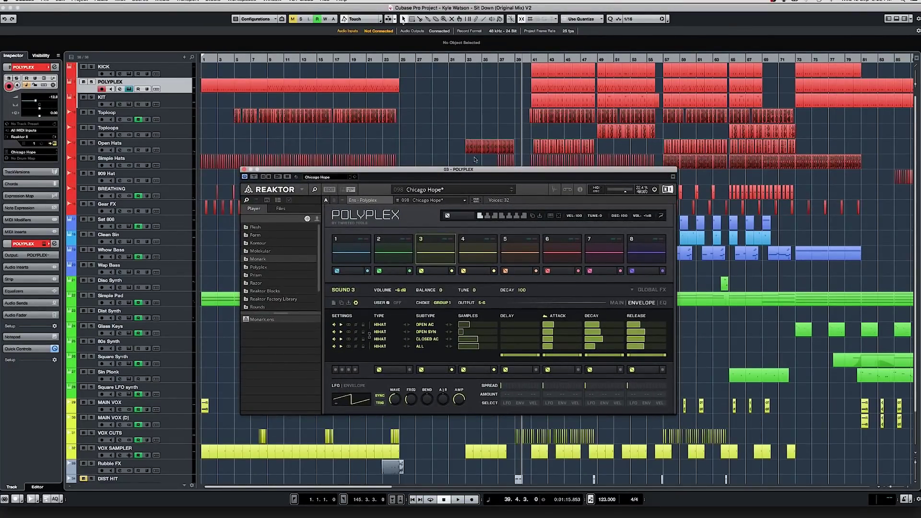
pyautogui.click(128, 104)
pyautogui.moveTo(248, 115); pyautogui.dragTo(346, 180)
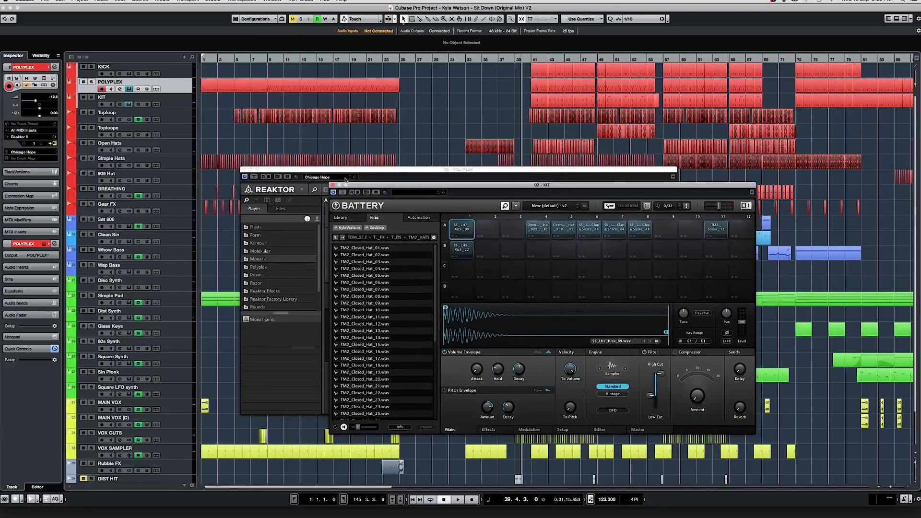
pyautogui.click(333, 186)
pyautogui.click(242, 170)
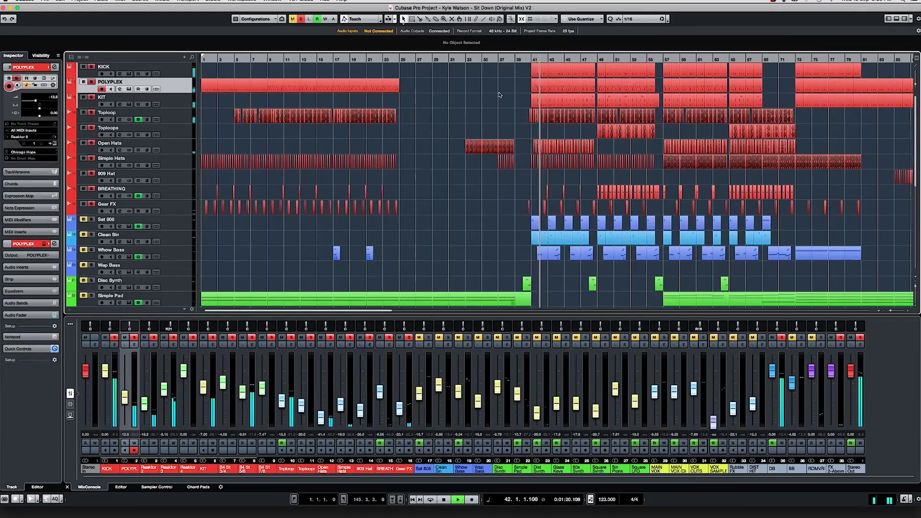
# Play the soloed drum tracks from about bar 57 and again from about bar 66
pyautogui.hscroll(5, 501, 93)
pyautogui.hscroll(5, 499, 94)
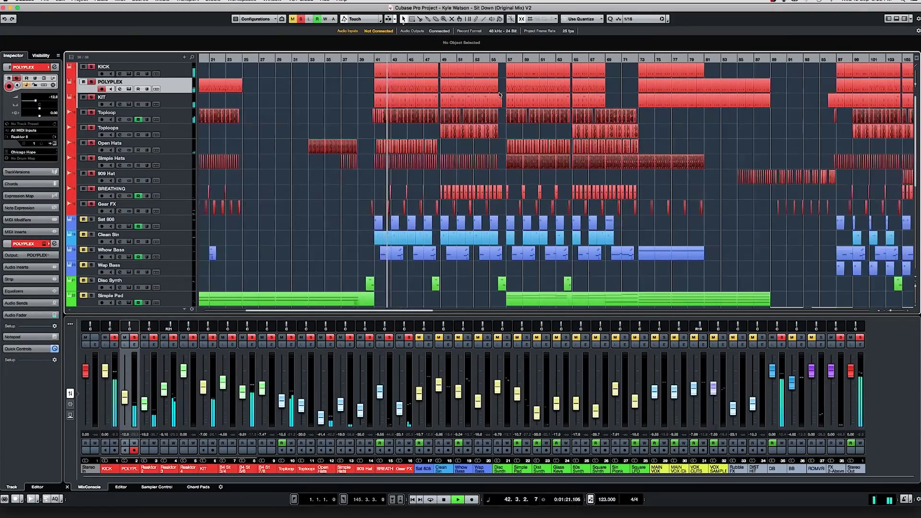
pyautogui.rightClick(505, 58)
pyautogui.click(507, 68)
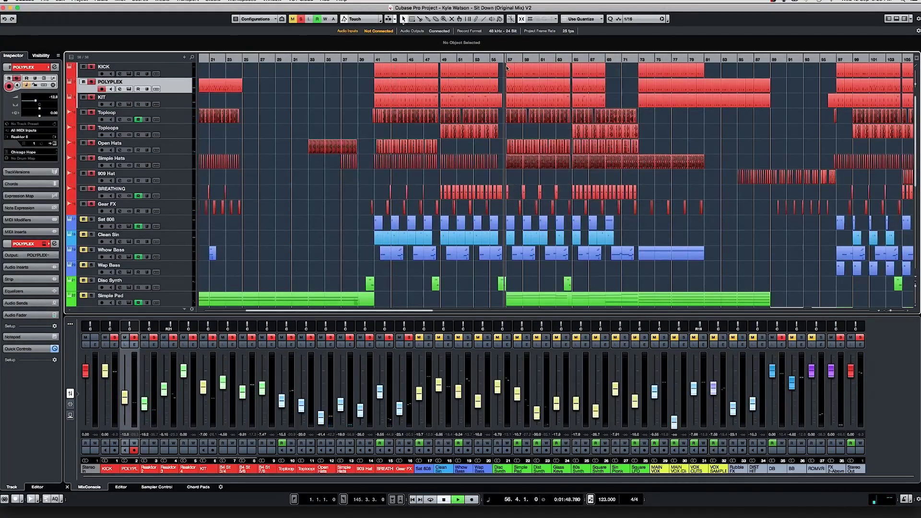
pyautogui.hscroll(15, 473, 89)
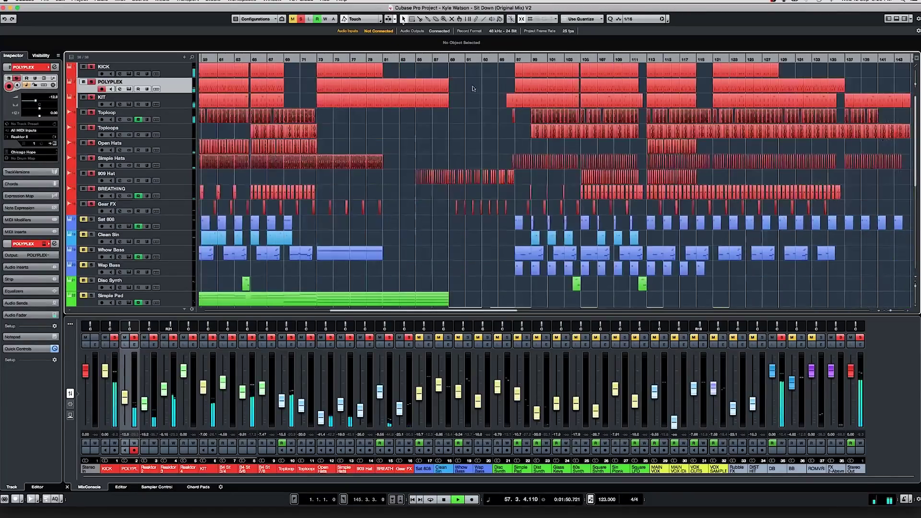
pyautogui.click(258, 60)
pyautogui.hscroll(-11, 452, 96)
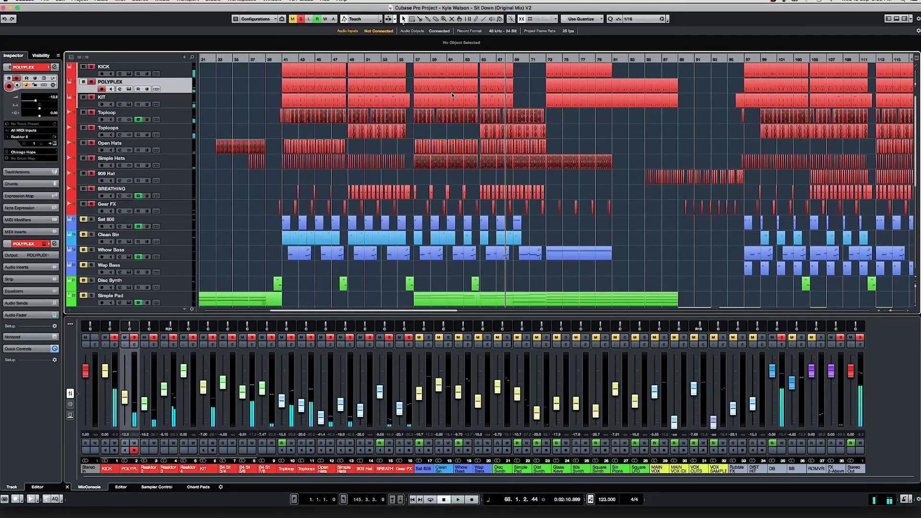
# Audition sounds 2 and 3 in the POLYPLEX track's instrument
pyautogui.hscroll(-10, 451, 92)
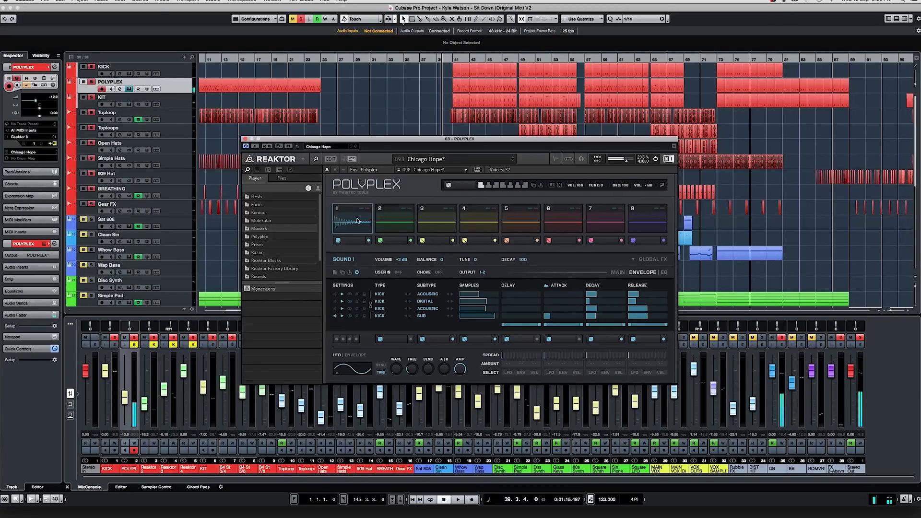
pyautogui.click(408, 221)
pyautogui.click(435, 222)
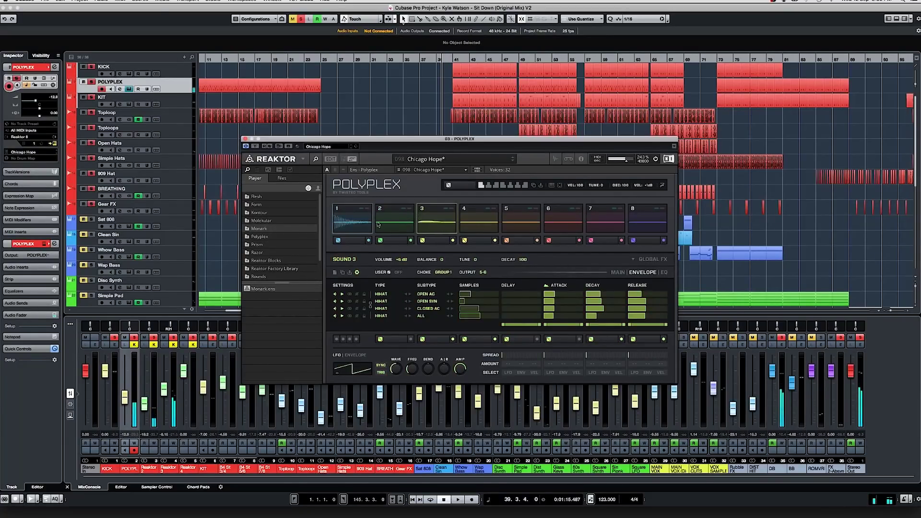
# Clear all solos, solo the KICK and POLYPLEX tracks, and play them from about bar 40
pyautogui.click(448, 58)
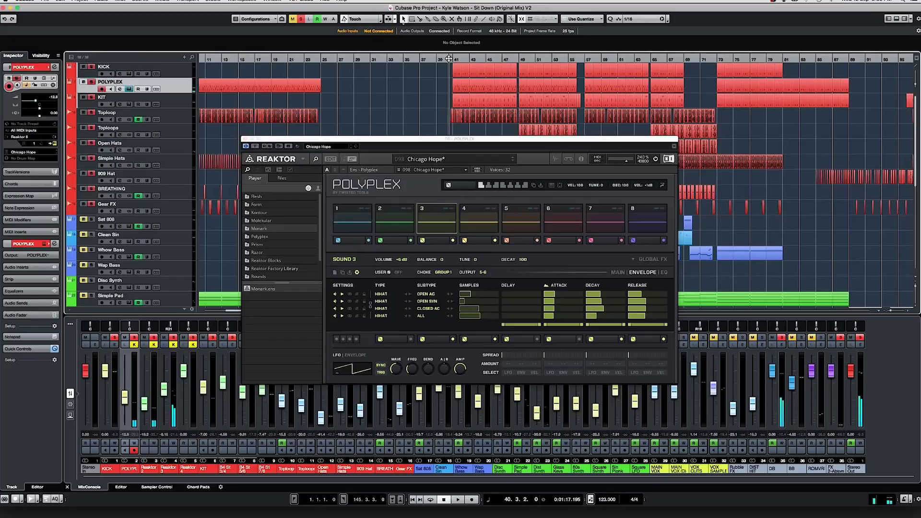
pyautogui.click(300, 18)
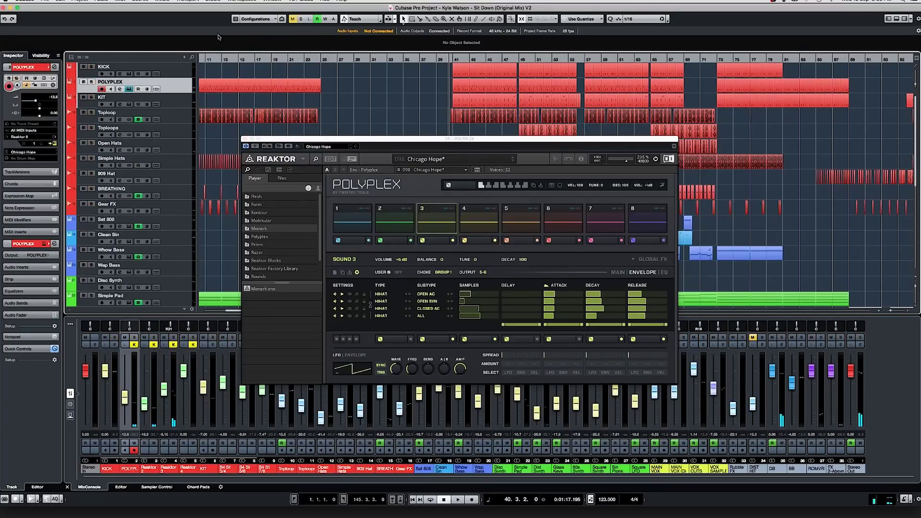
pyautogui.click(91, 82)
pyautogui.press('space')
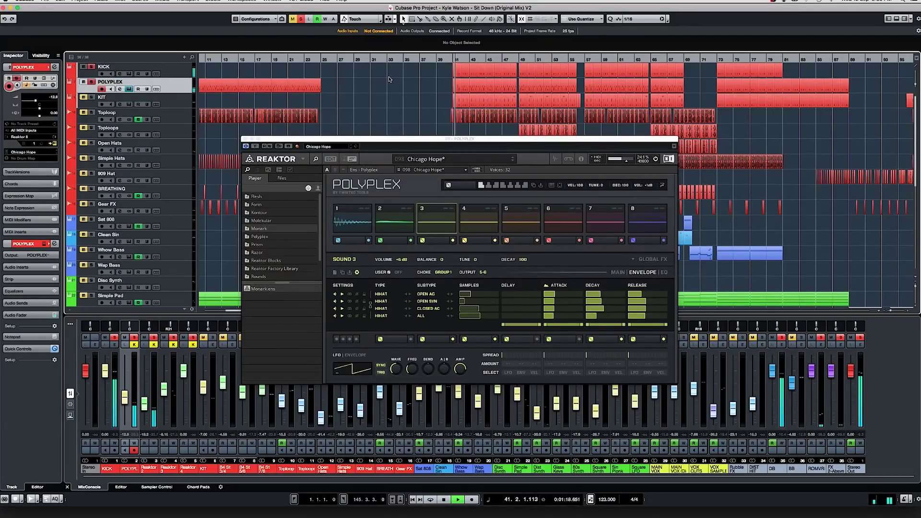
pyautogui.press('space')
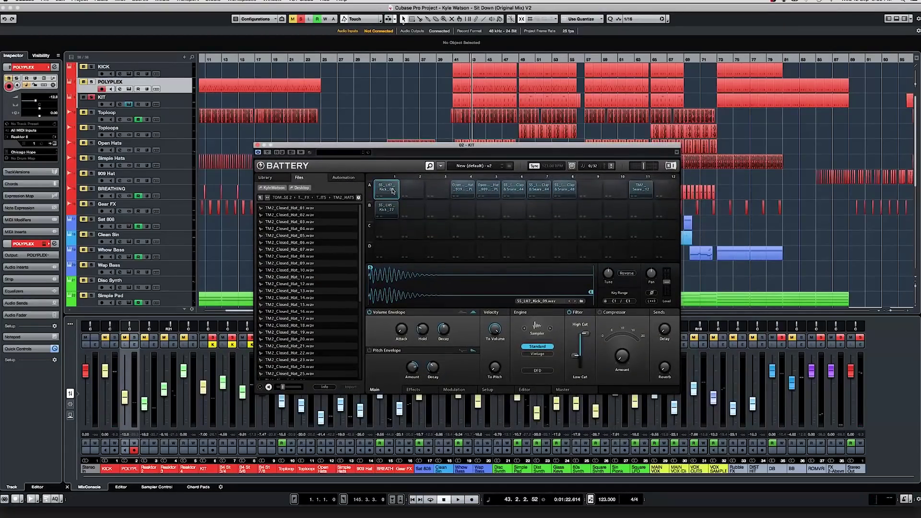
# Audition the kick in Battery cell A1, and play the soloed KIT track from about bar 41
pyautogui.click(390, 189)
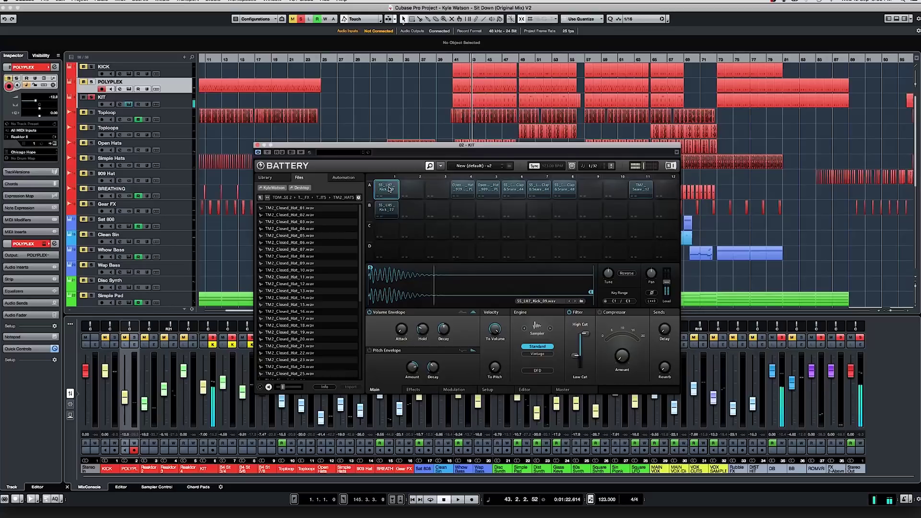
pyautogui.click(389, 189)
pyautogui.click(389, 190)
pyautogui.click(454, 59)
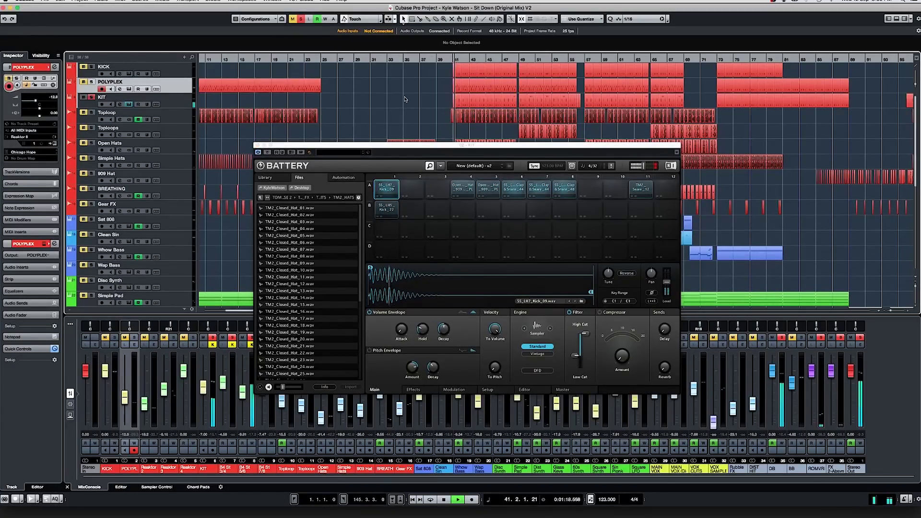
pyautogui.click(448, 72)
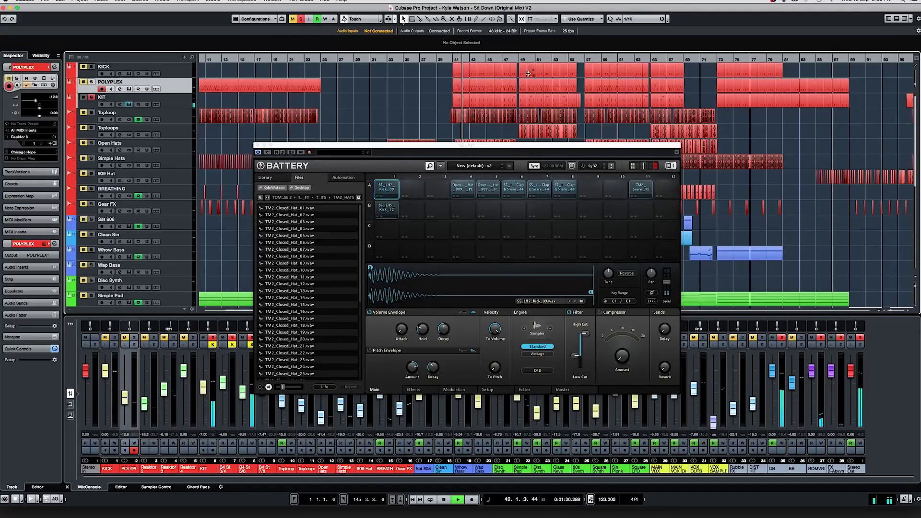
pyautogui.press('space')
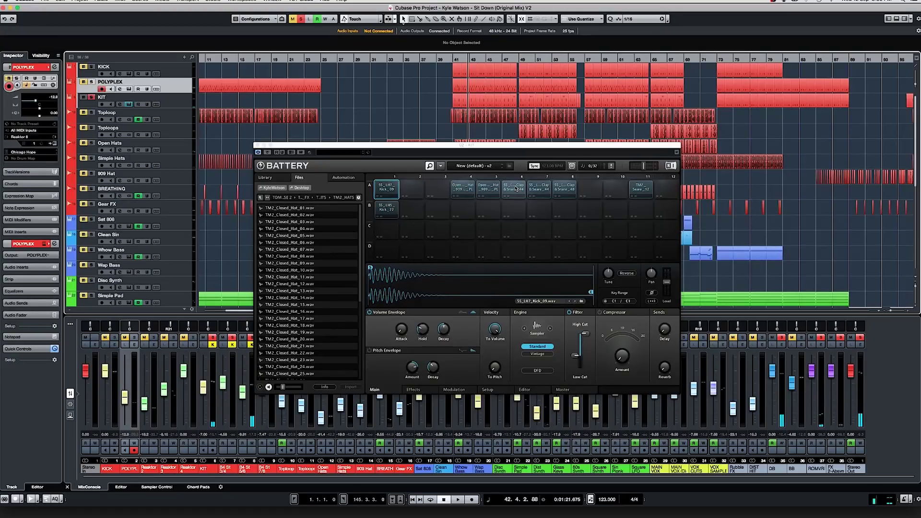
# Compare the three clap and snare samples in Battery cells A6, A7 and A8 by auditioning them
pyautogui.click(516, 188)
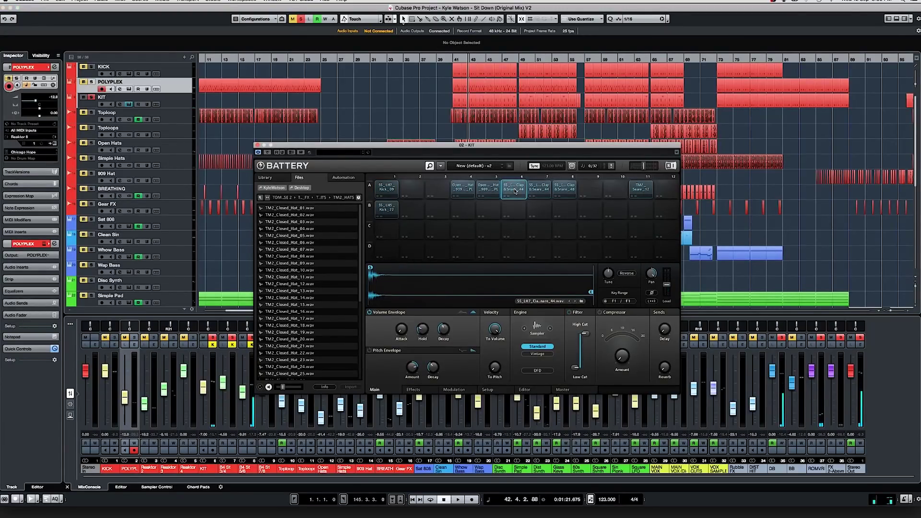
pyautogui.click(541, 189)
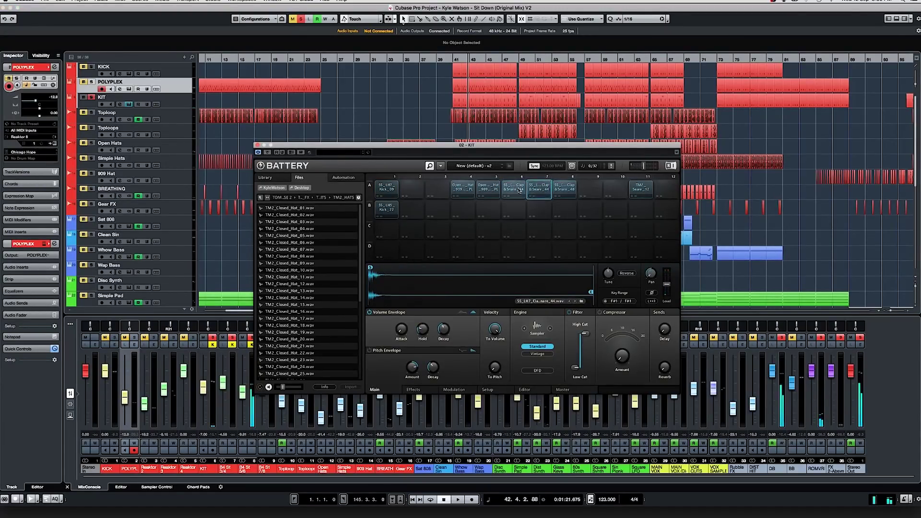
pyautogui.click(559, 190)
pyautogui.click(514, 190)
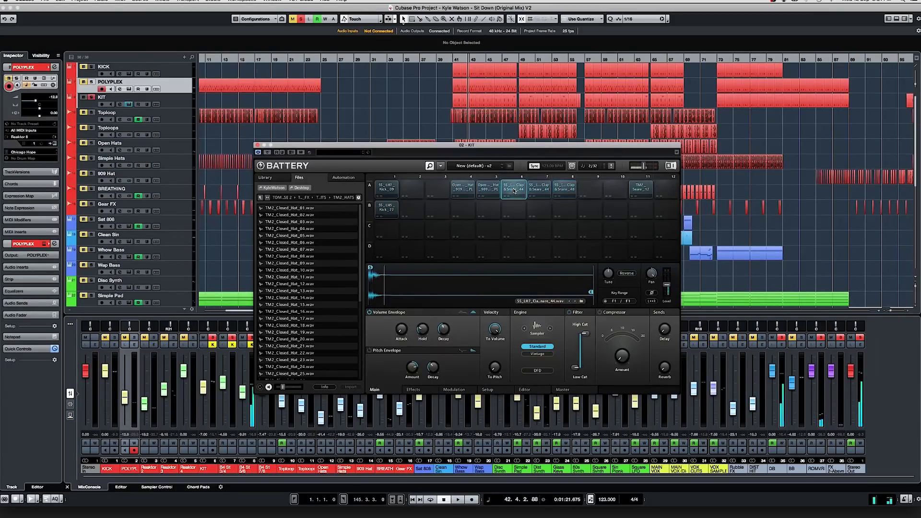
pyautogui.click(539, 190)
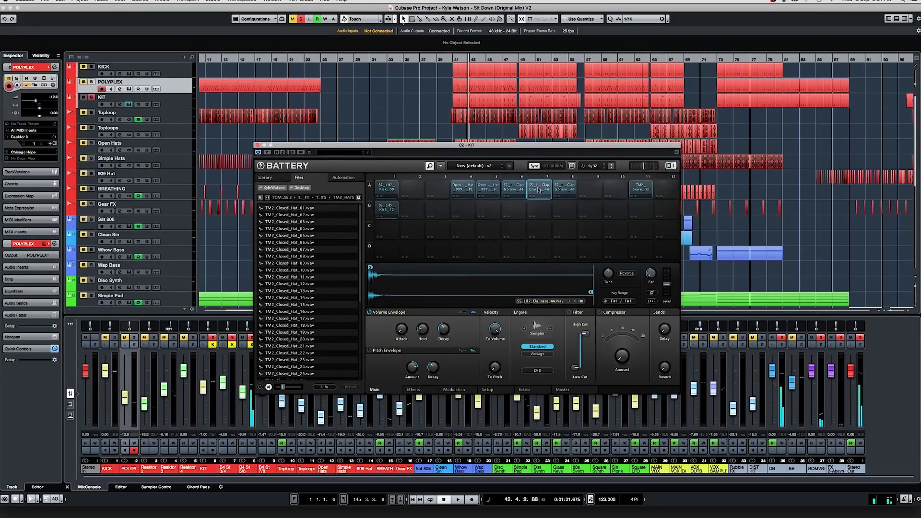
pyautogui.press('Left')
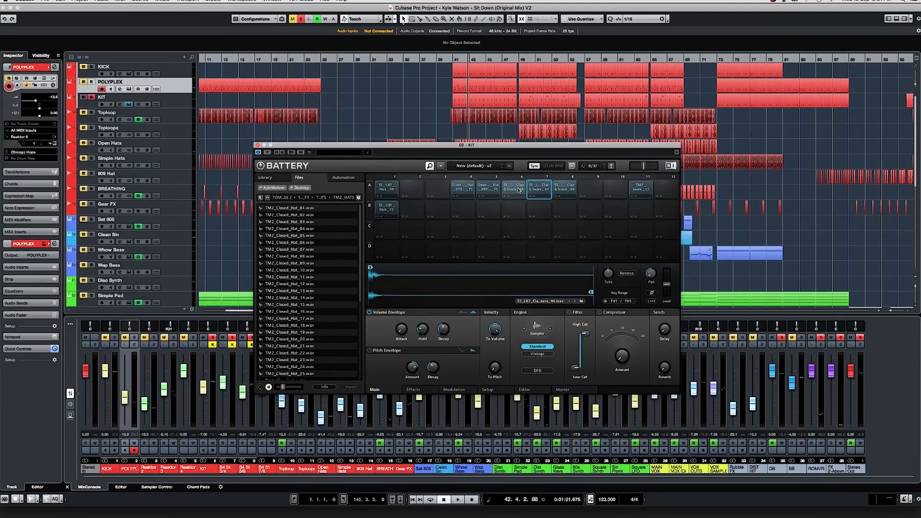
pyautogui.click(559, 189)
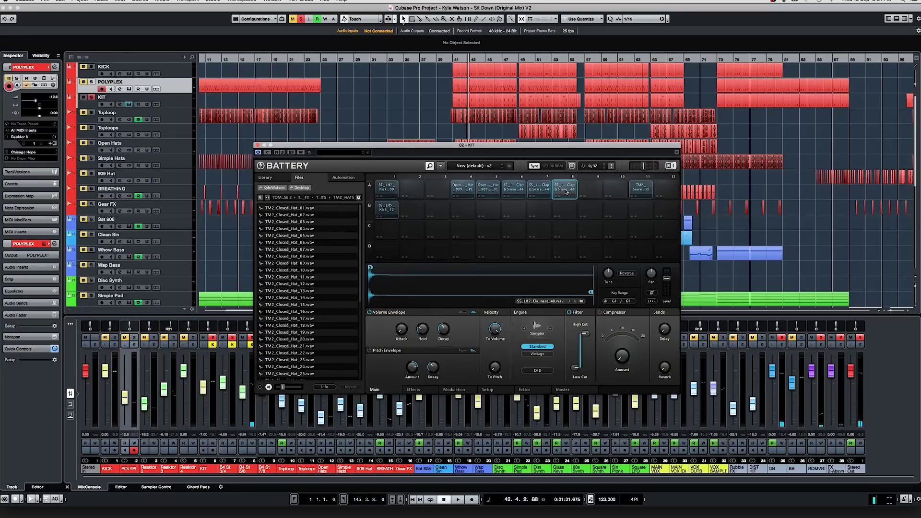
# Solo the KICK, POLYPLEX and KIT tracks together and play them from about bars 40 and 50
pyautogui.click(331, 106)
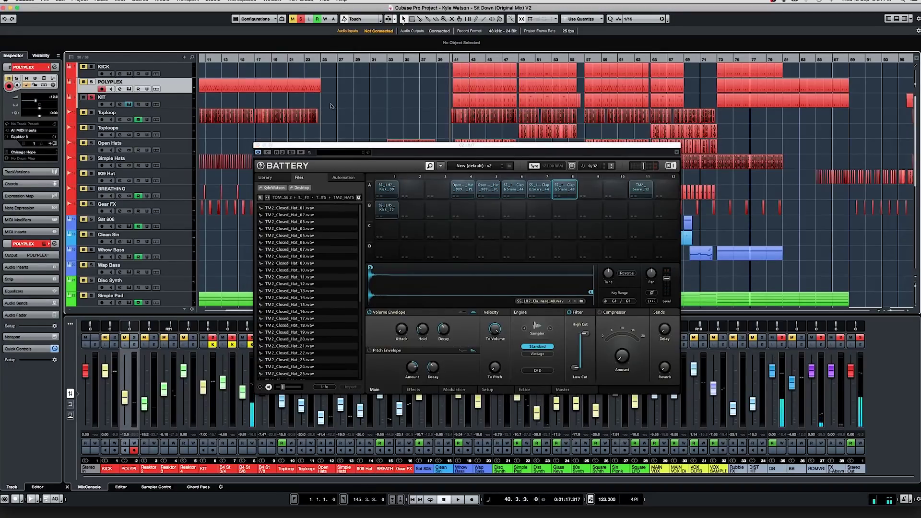
pyautogui.click(101, 85)
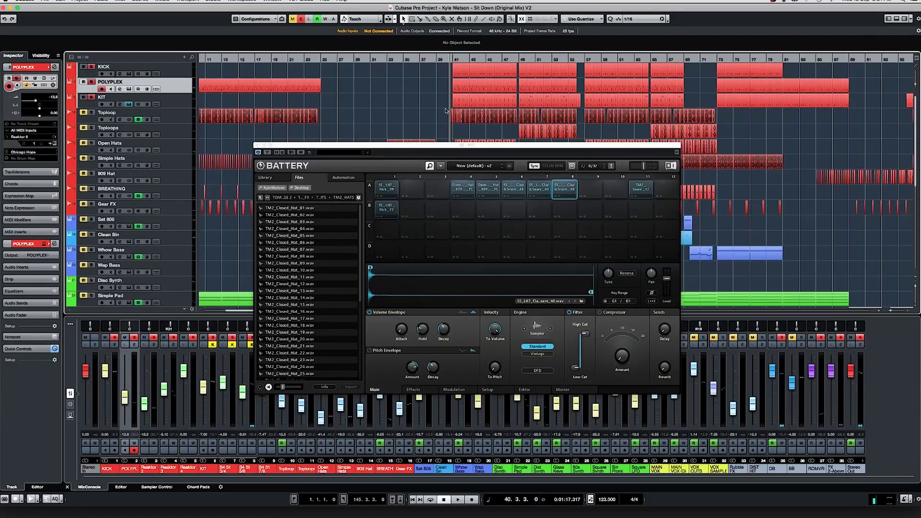
pyautogui.press('space')
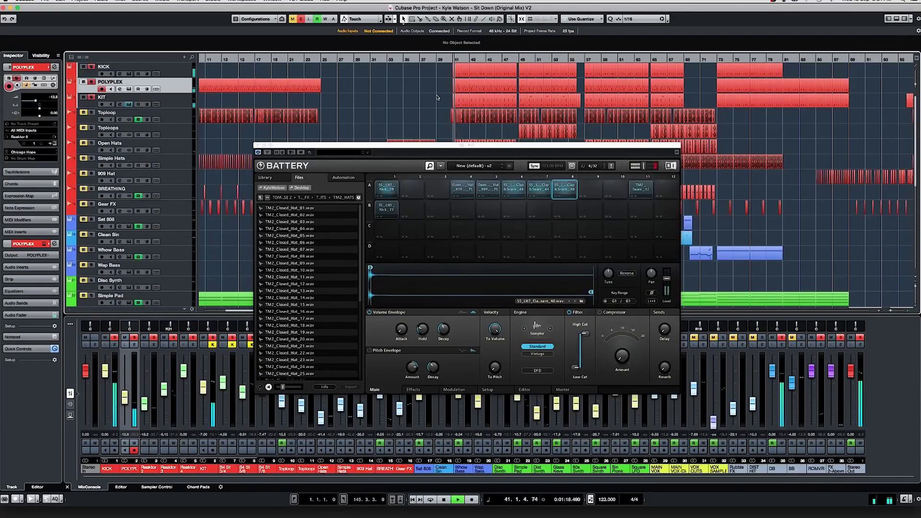
pyautogui.click(526, 58)
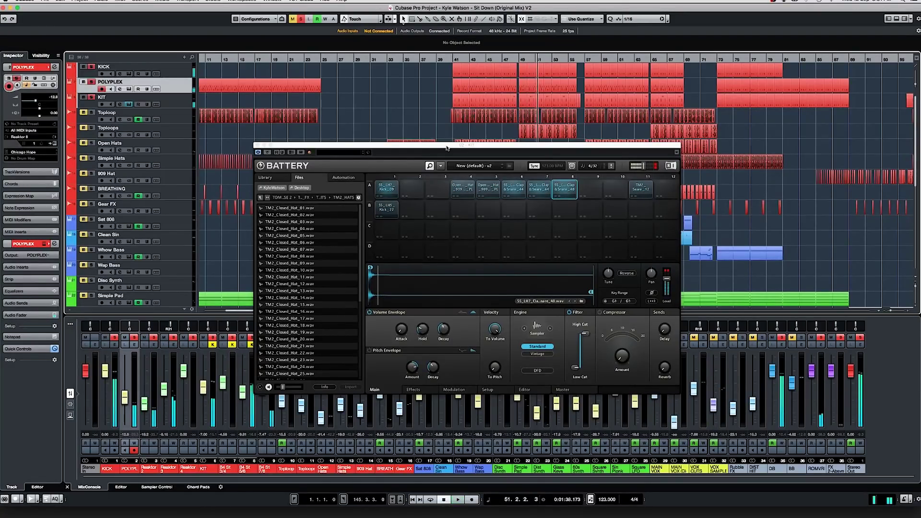
# Switch from the KIT instrument to Polyplex, audition sound 1, and move the window clear of the mixer
pyautogui.moveTo(447, 148); pyautogui.dragTo(435, 139)
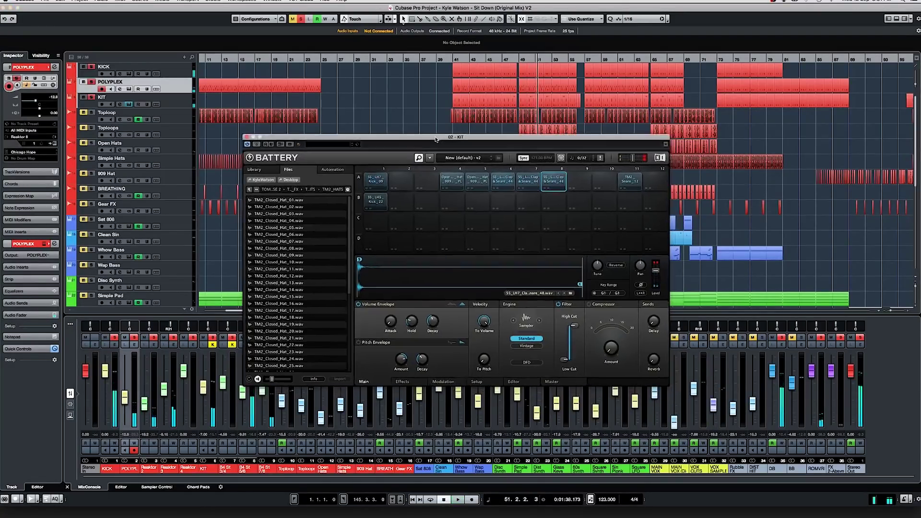
pyautogui.click(127, 104)
pyautogui.click(129, 89)
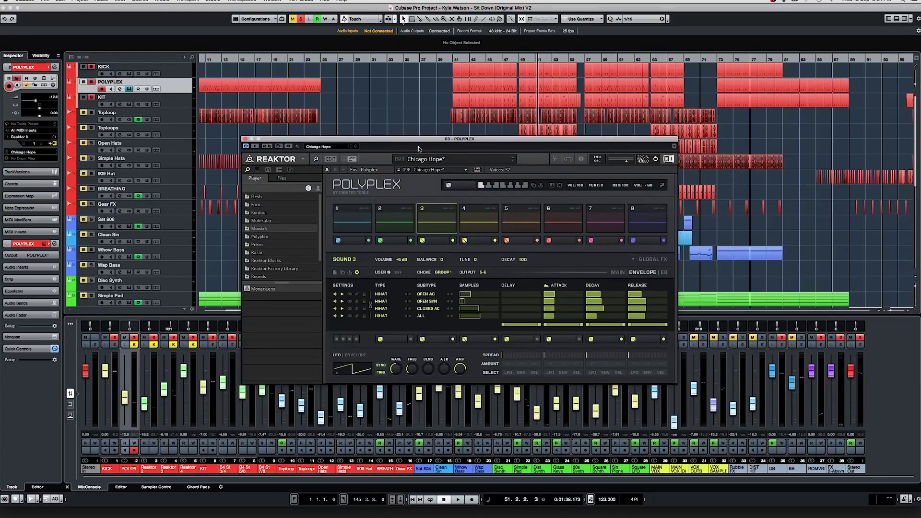
pyautogui.click(356, 223)
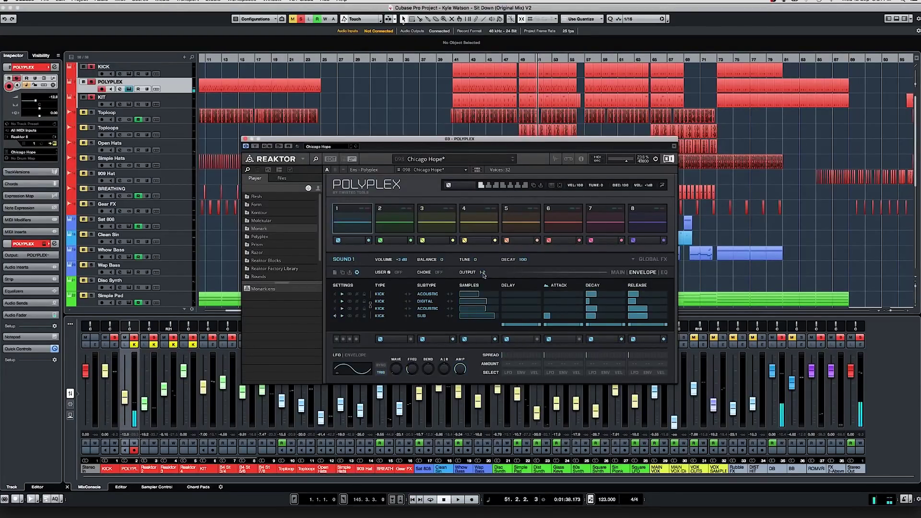
pyautogui.moveTo(398, 140); pyautogui.dragTo(429, 63)
pyautogui.click(382, 152)
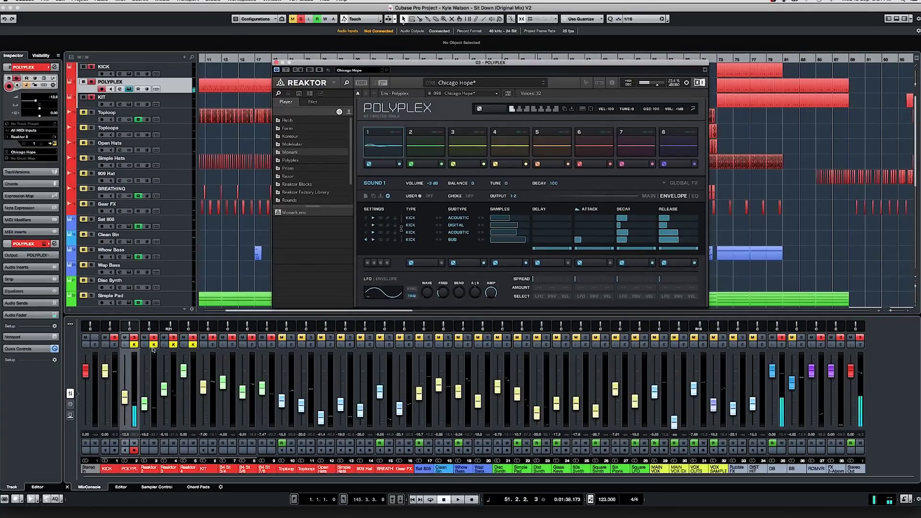
# Open the POLYPLEX channel settings and toggle the low-cut filter
pyautogui.click(134, 345)
pyautogui.click(134, 345)
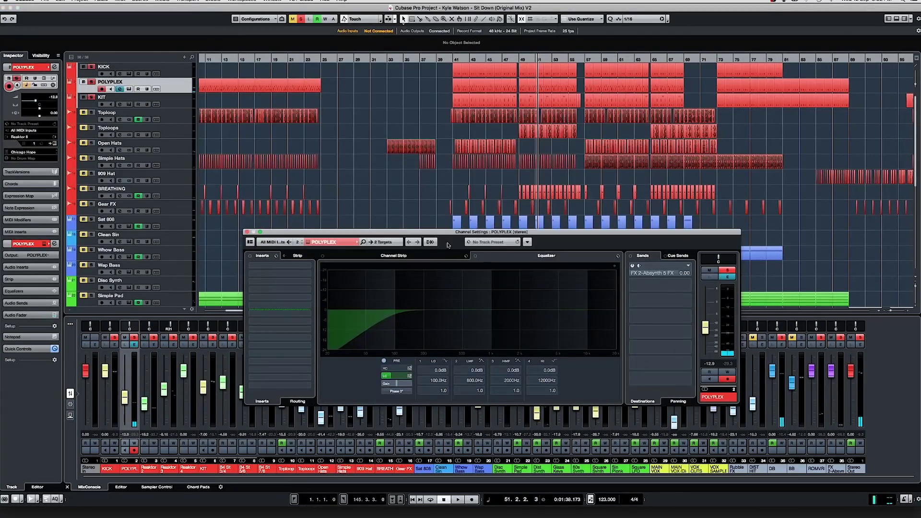
pyautogui.moveTo(447, 233); pyautogui.dragTo(455, 192)
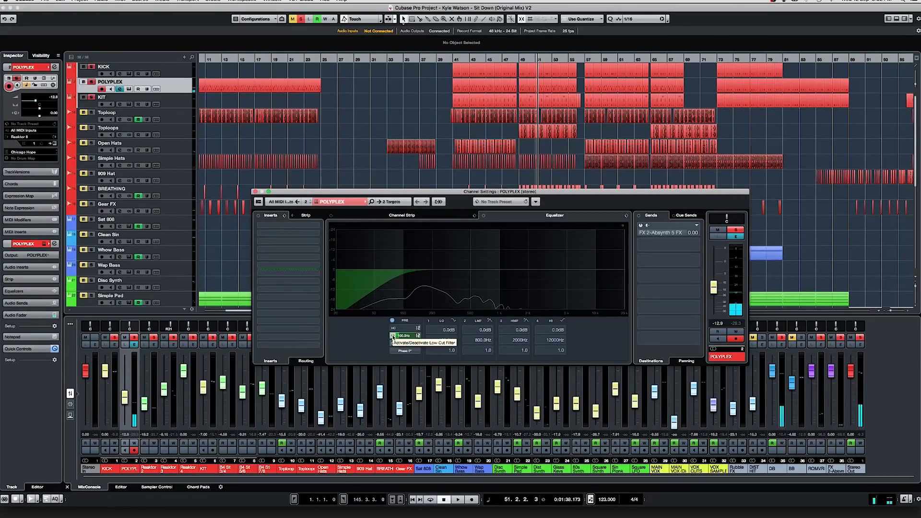
pyautogui.click(393, 336)
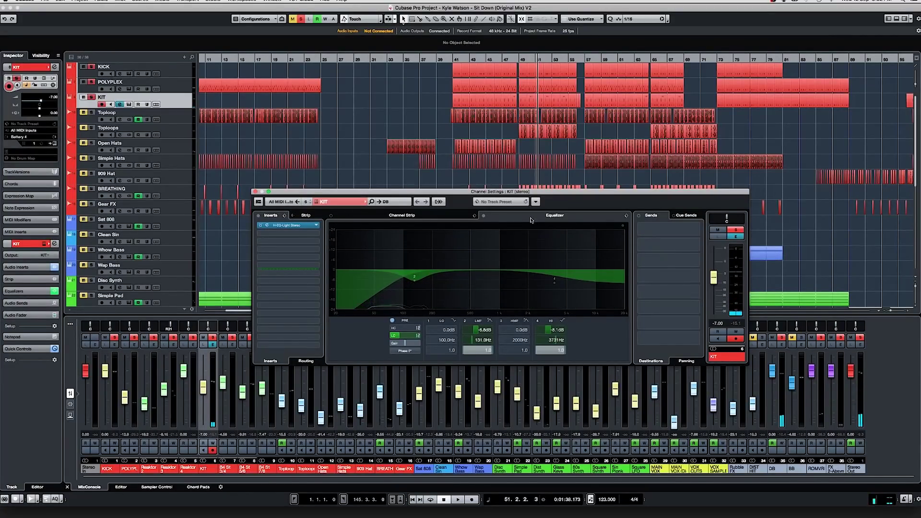
# Compare the KIT channel with its equalizer bypassed and active, toggling its low-cut filter
pyautogui.click(485, 216)
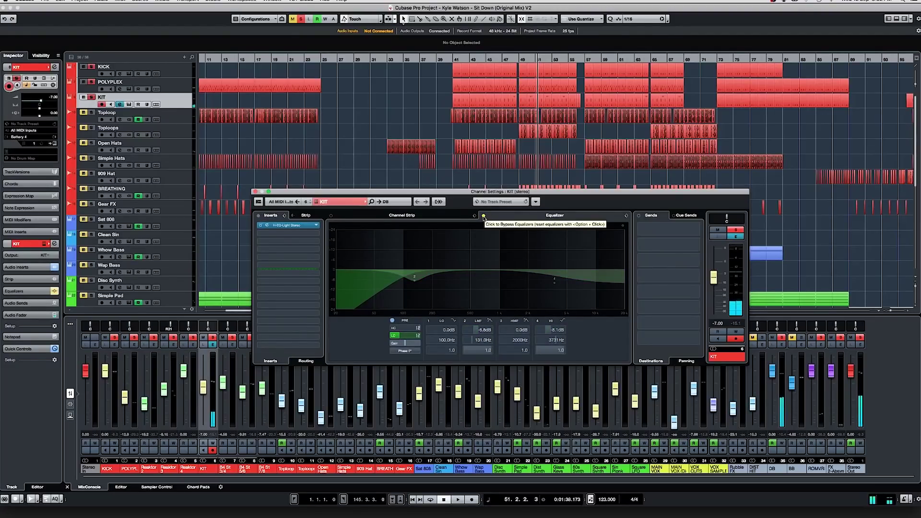
pyautogui.click(483, 216)
pyautogui.click(392, 336)
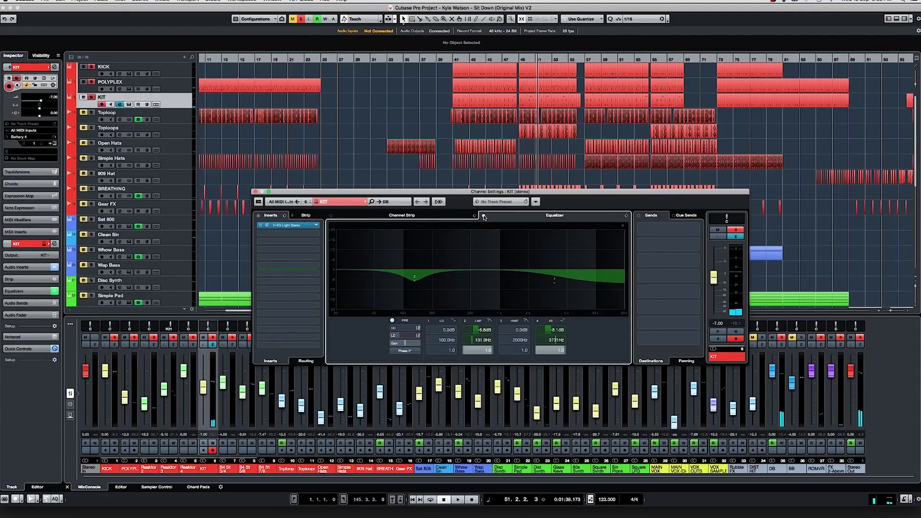
pyautogui.click(484, 216)
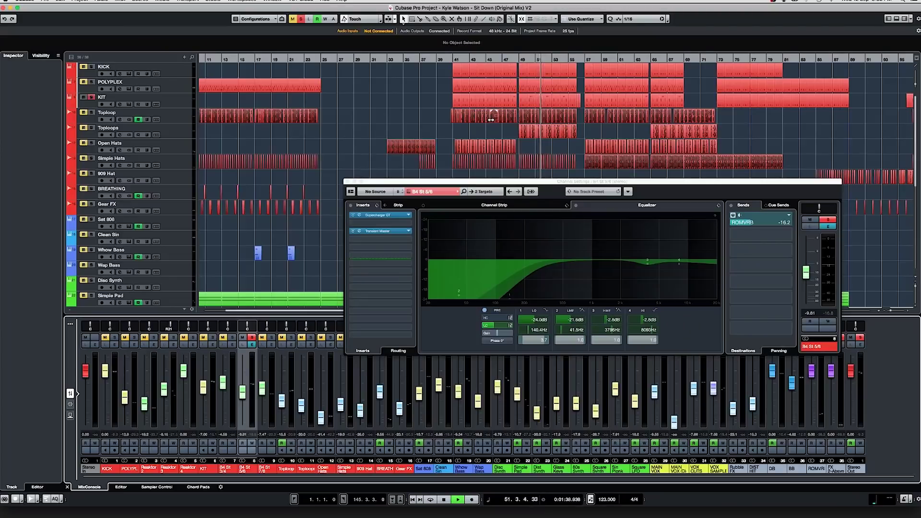
# Move the B4 St 5/6 channel settings aside, close its Supercharger GT insert and open Transient Master
pyautogui.moveTo(619, 182); pyautogui.dragTo(474, 167)
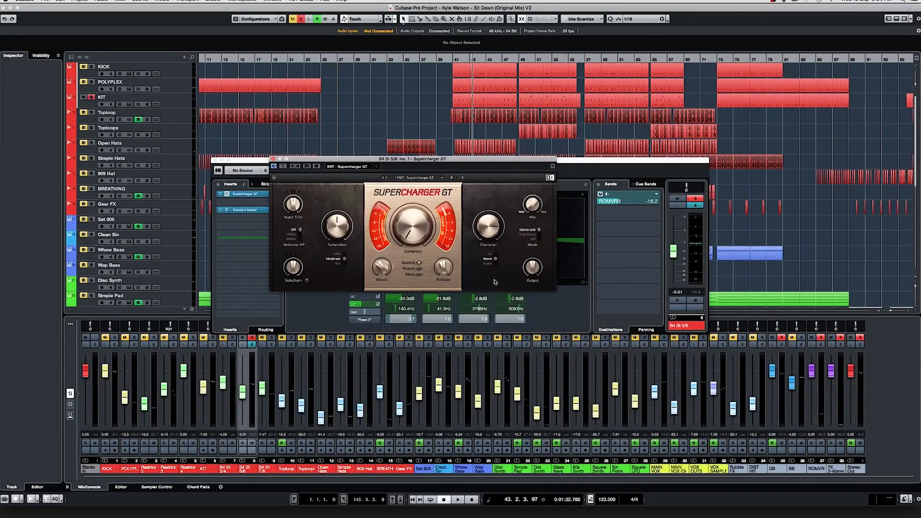
pyautogui.click(273, 159)
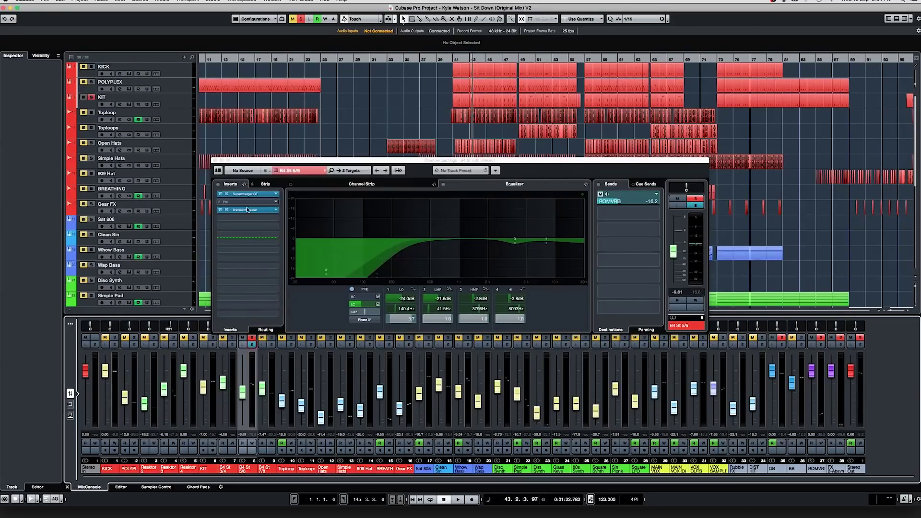
pyautogui.click(250, 210)
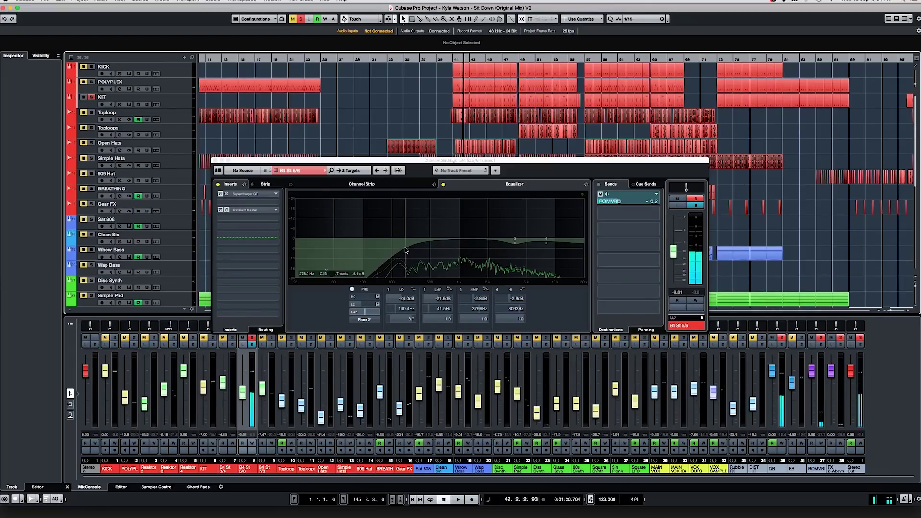
# Re-enable the low cut and equalizer on B4 St 5/6, and unbypass Supercharger GT during playback
pyautogui.click(362, 303)
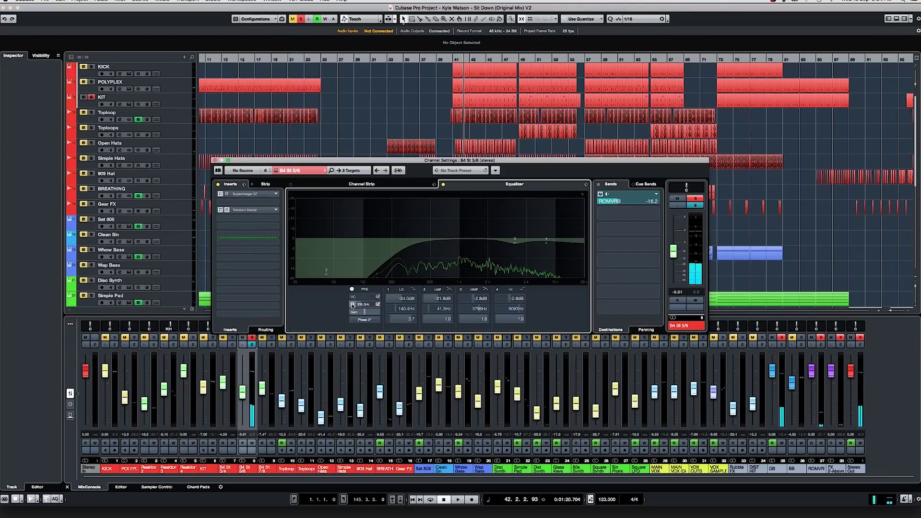
pyautogui.click(443, 186)
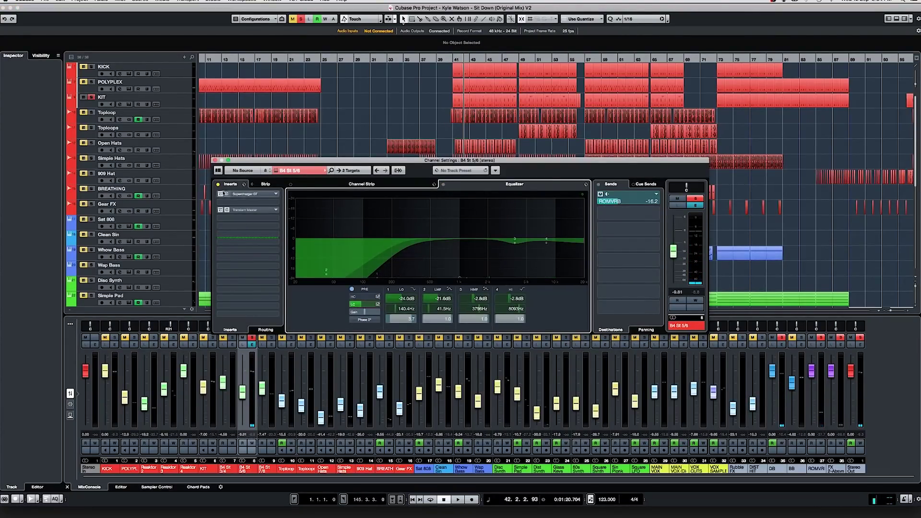
pyautogui.press('space')
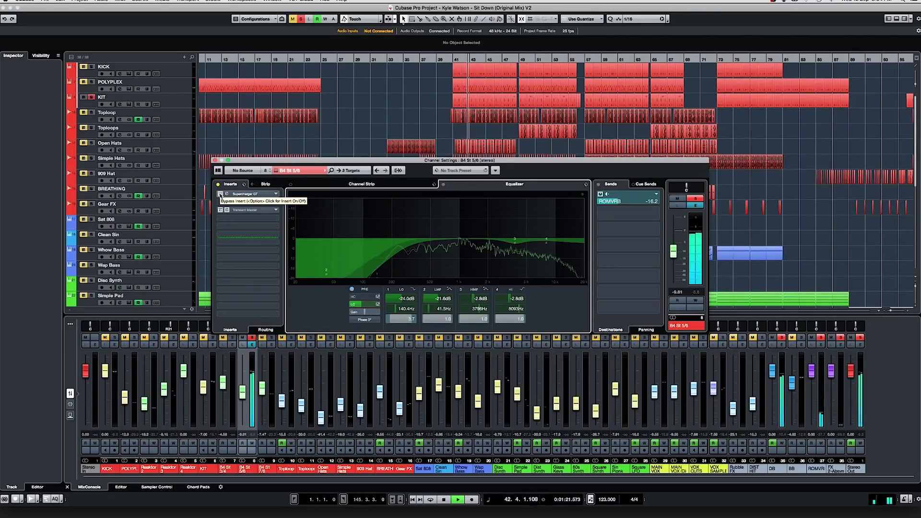
pyautogui.click(220, 194)
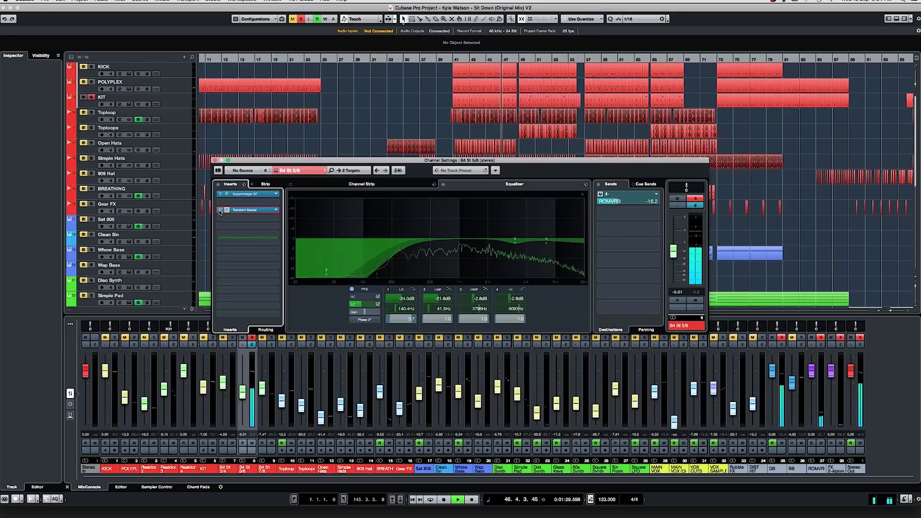
# Clear all track solos, close the Transient Master window and place the playhead just before bar 41
pyautogui.click(315, 33)
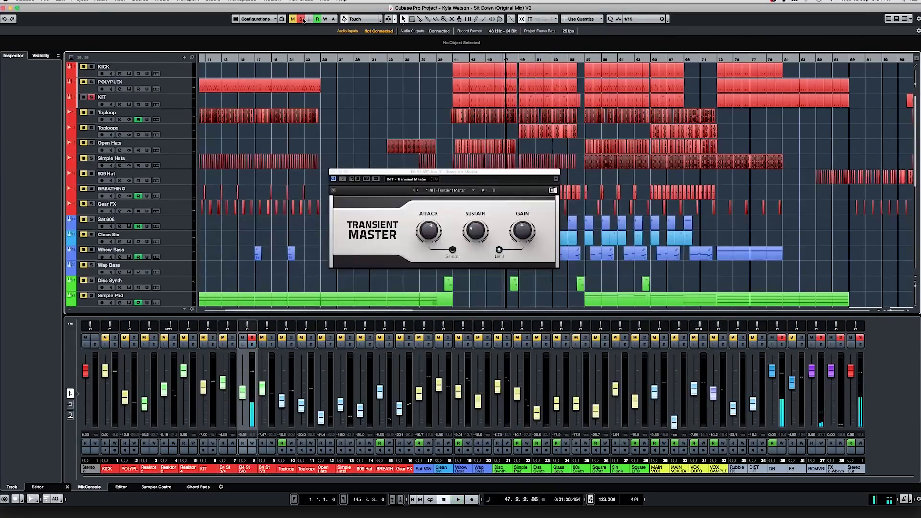
pyautogui.click(302, 20)
pyautogui.click(333, 172)
pyautogui.click(451, 61)
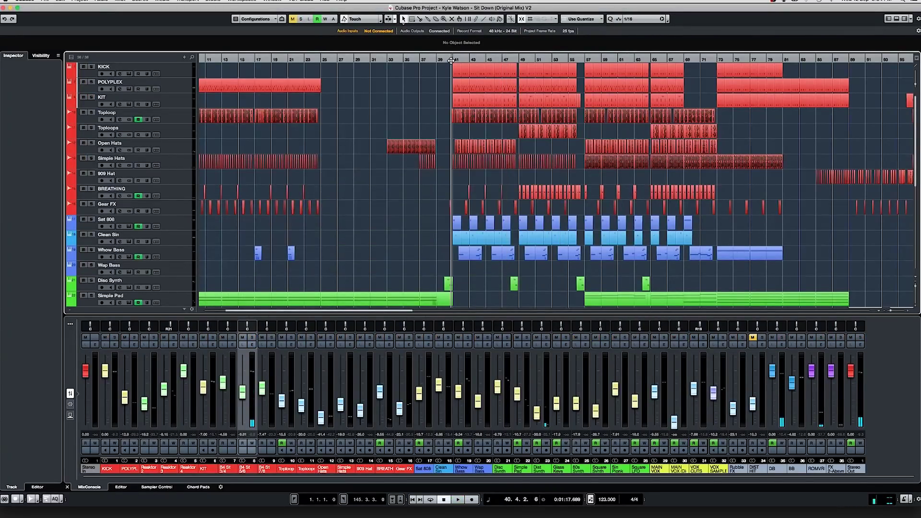
# Open the Toploop channel settings and bring up its StereoSavage insert, moving the plug-in window slightly
pyautogui.click(131, 122)
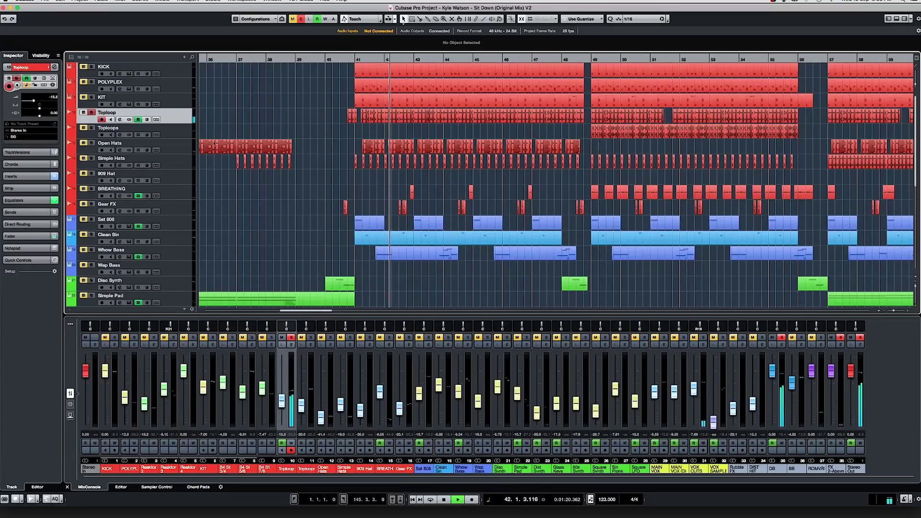
pyautogui.click(120, 120)
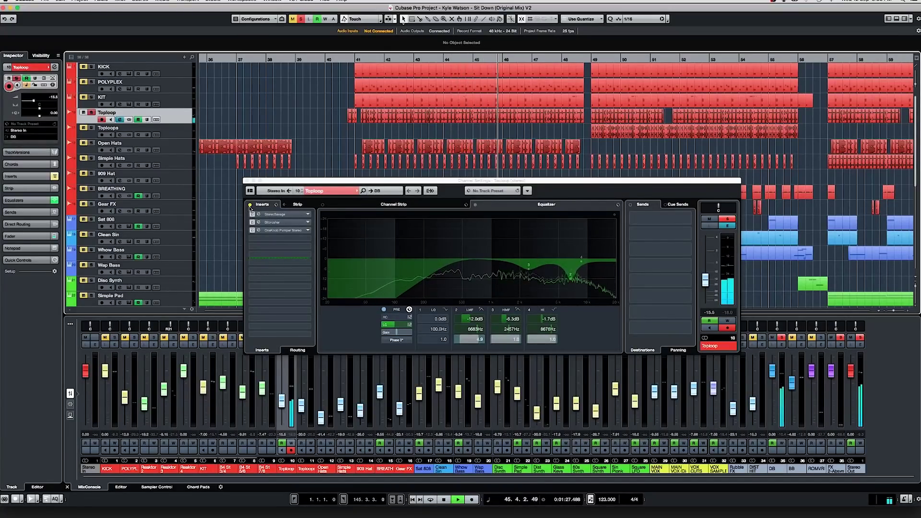
pyautogui.click(269, 232)
pyautogui.doubleClick(274, 215)
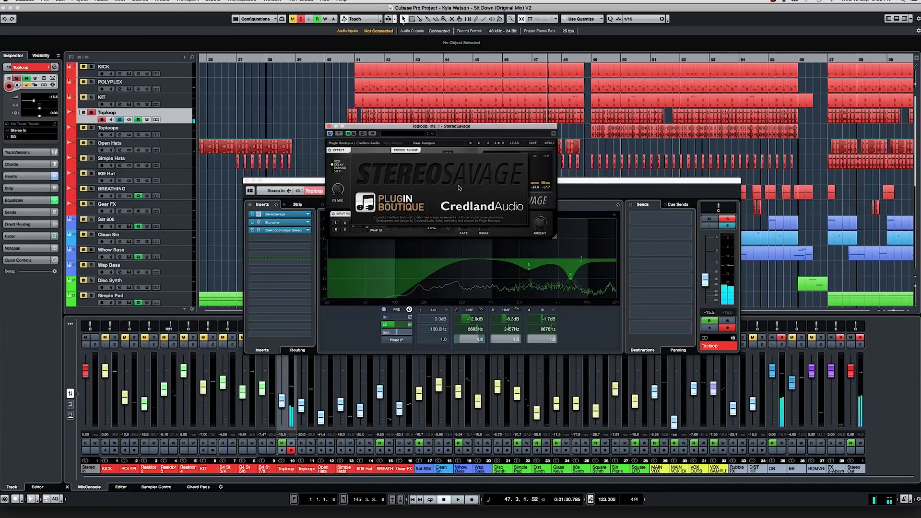
pyautogui.moveTo(476, 129); pyautogui.dragTo(489, 142)
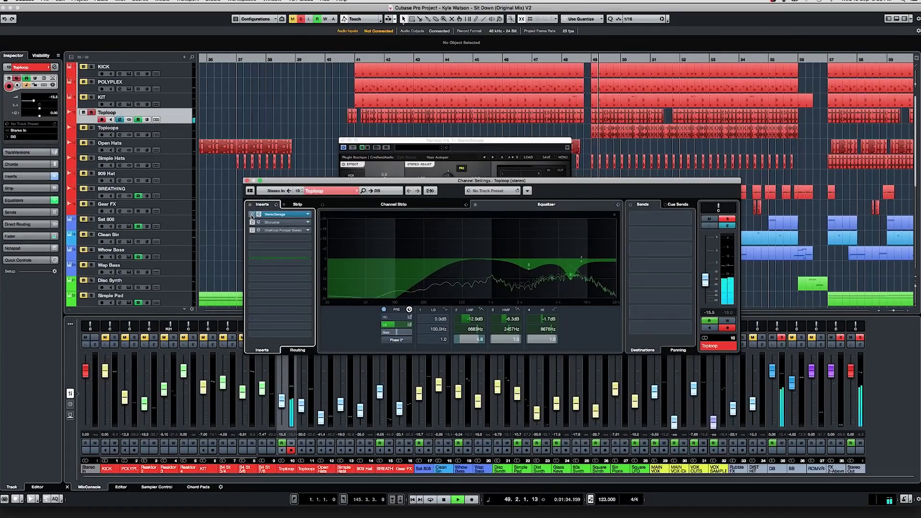
# Compare the Toploop loop with its StereoSavage and Bitcrusher inserts bypassed and active, and stop playback
pyautogui.click(252, 215)
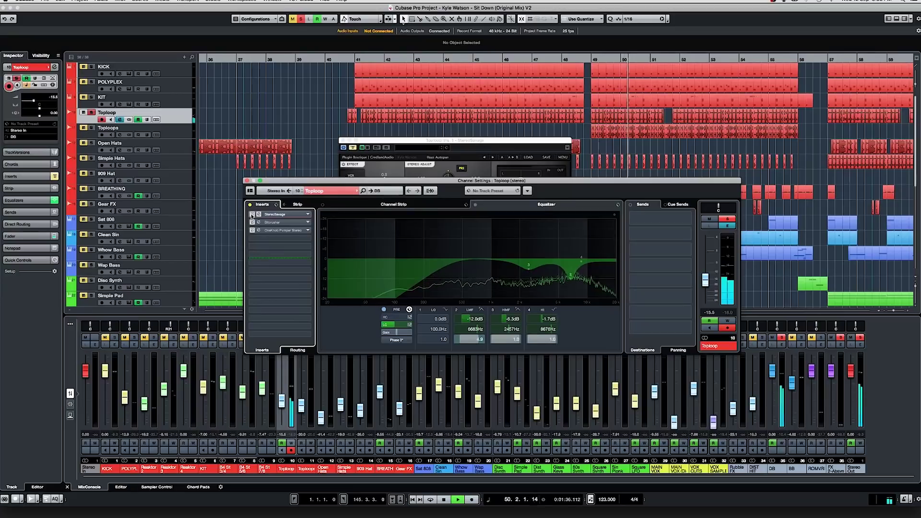
pyautogui.click(252, 215)
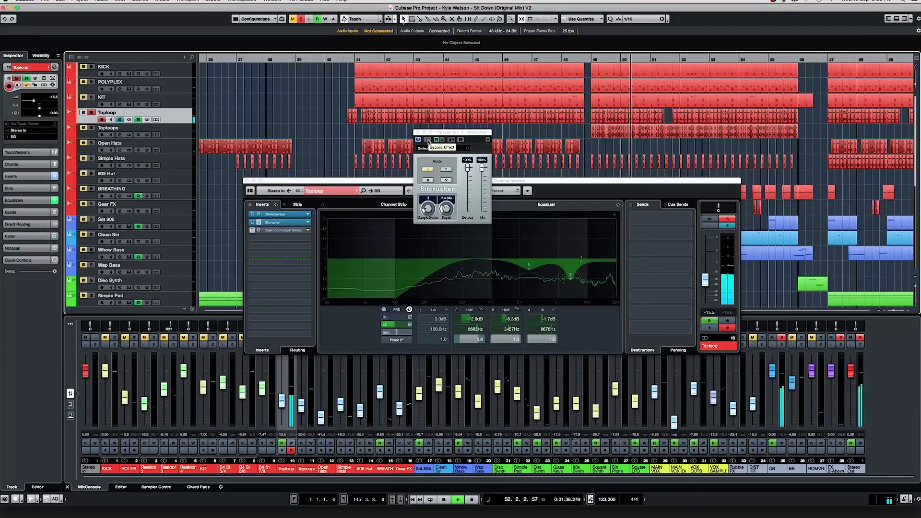
pyautogui.click(427, 140)
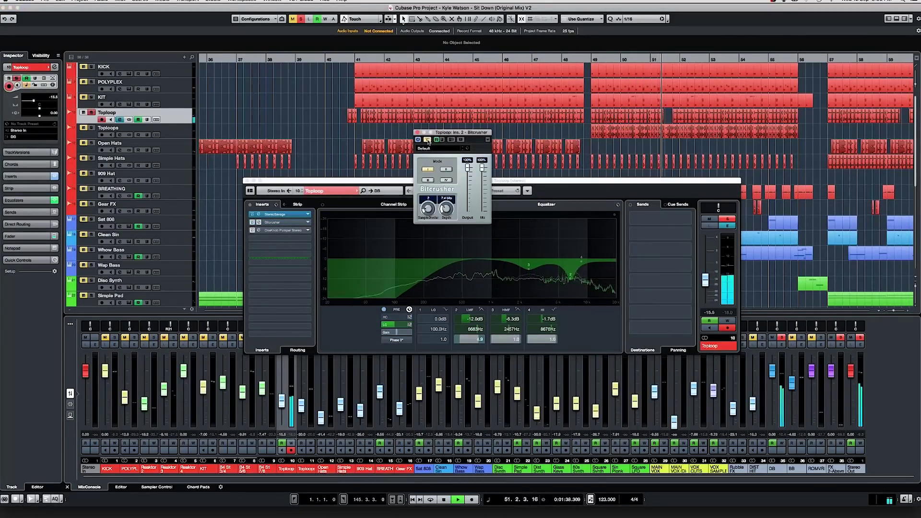
pyautogui.click(429, 142)
pyautogui.press('space')
# Re-enable Toploop's OneKnob Pumper insert and position its window over the channel settings
pyautogui.click(281, 223)
pyautogui.click(253, 232)
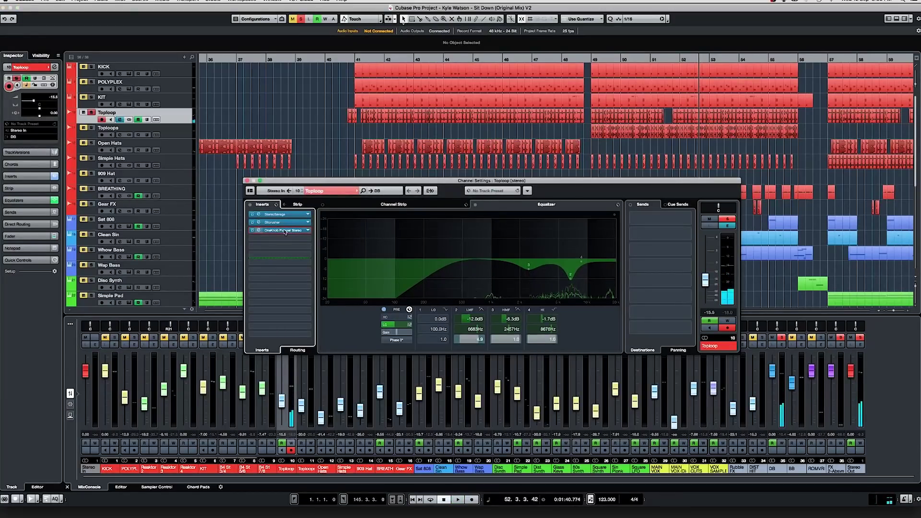
pyautogui.moveTo(481, 97); pyautogui.dragTo(470, 160)
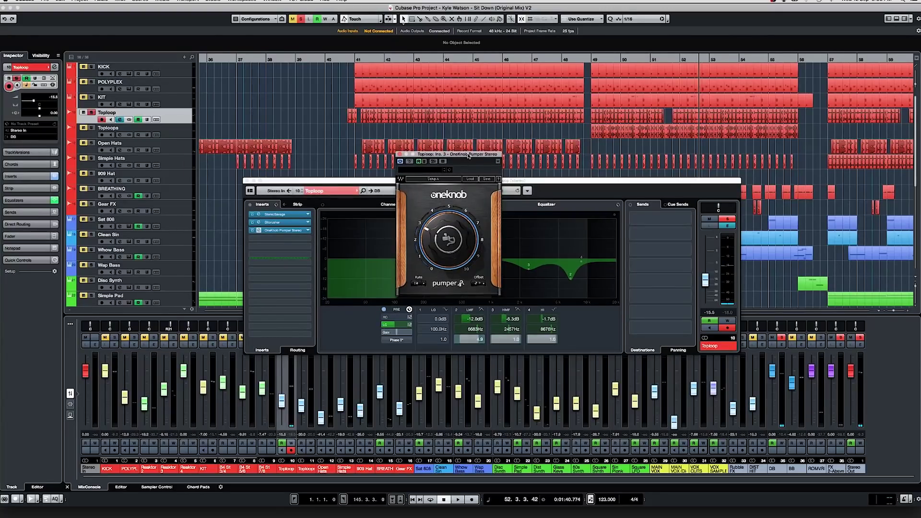
pyautogui.moveTo(468, 156); pyautogui.dragTo(458, 158)
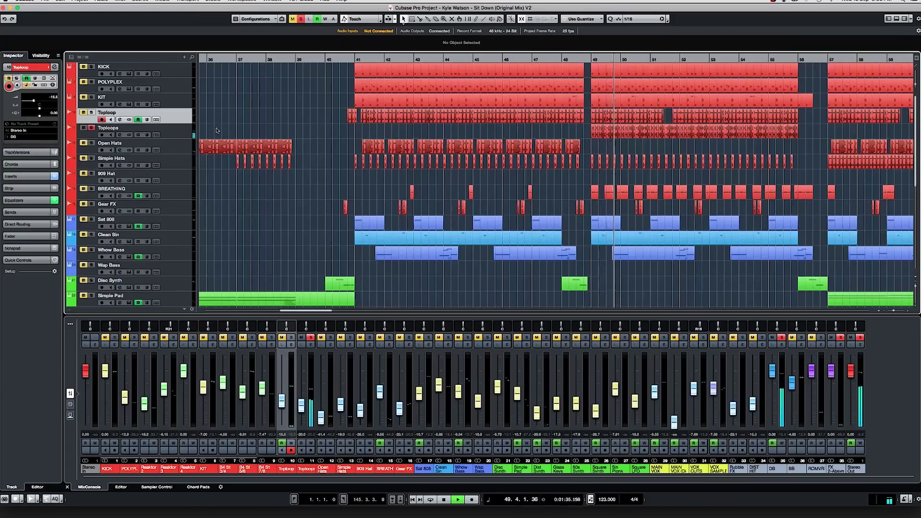
# Check the Toploops channel settings, and play the soloed Open Hats track from bar 41
pyautogui.click(119, 135)
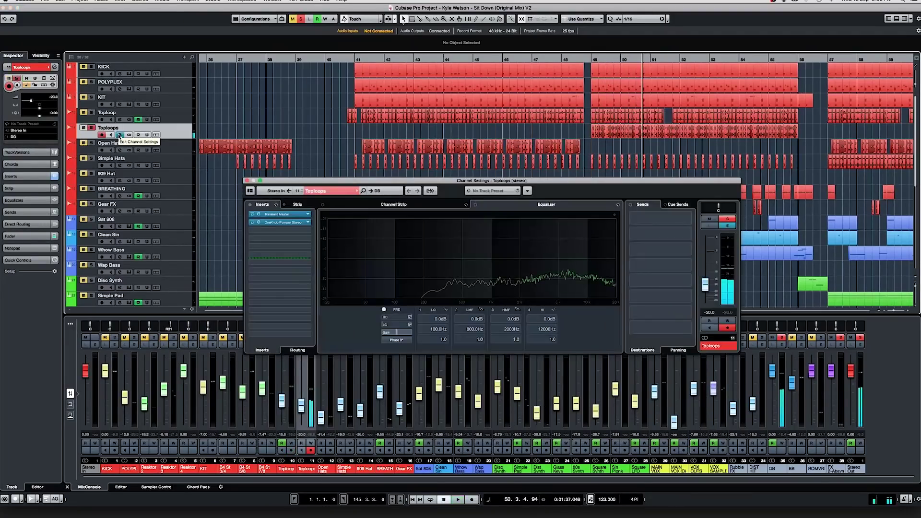
pyautogui.click(120, 135)
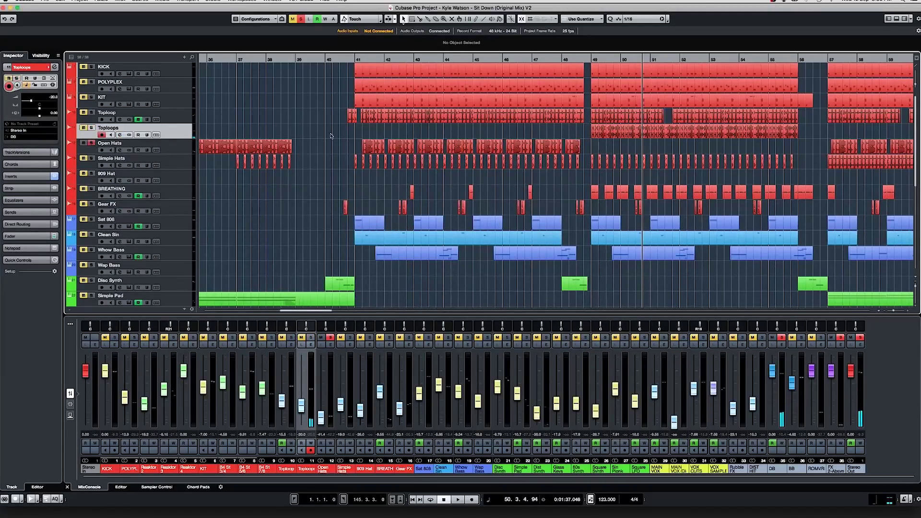
pyautogui.click(356, 58)
pyautogui.press('space')
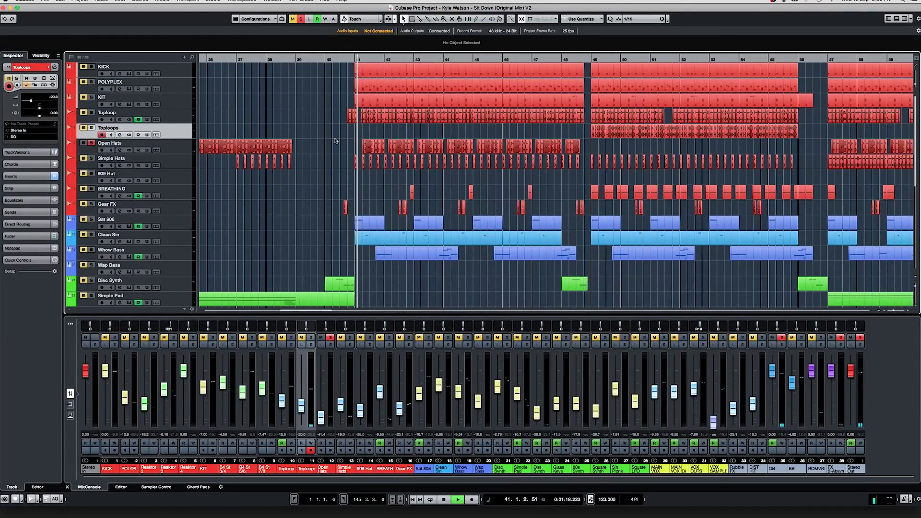
pyautogui.click(119, 150)
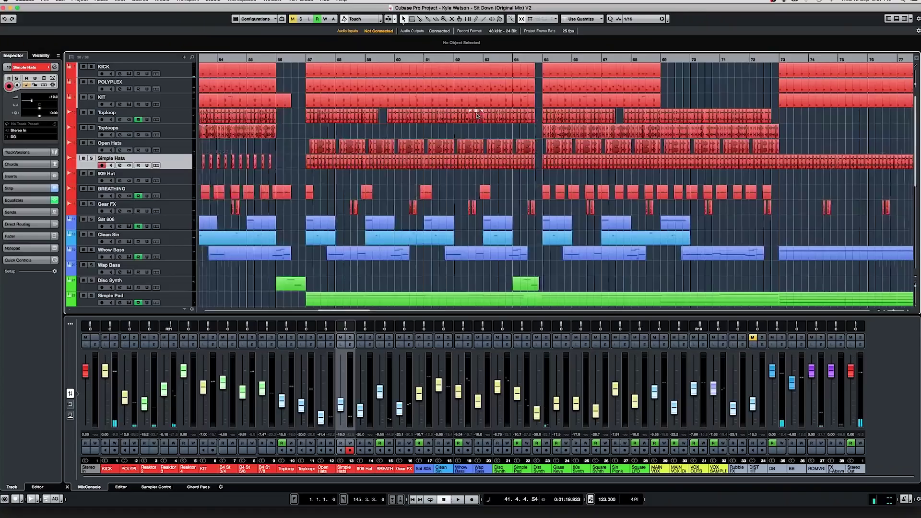
# Set a loop range over bars 49 to 51 and play the soloed BREATHING track within it
pyautogui.hscroll(-10, 379, 170)
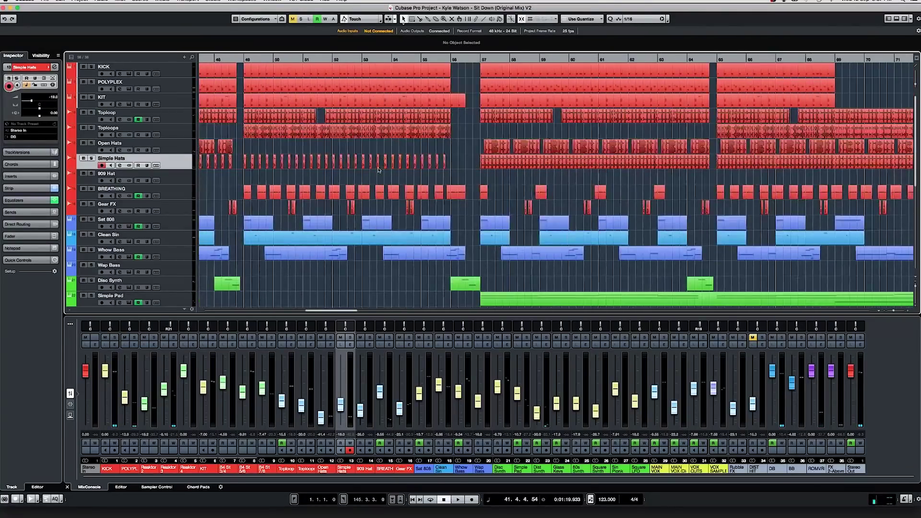
pyautogui.hscroll(-3, 379, 170)
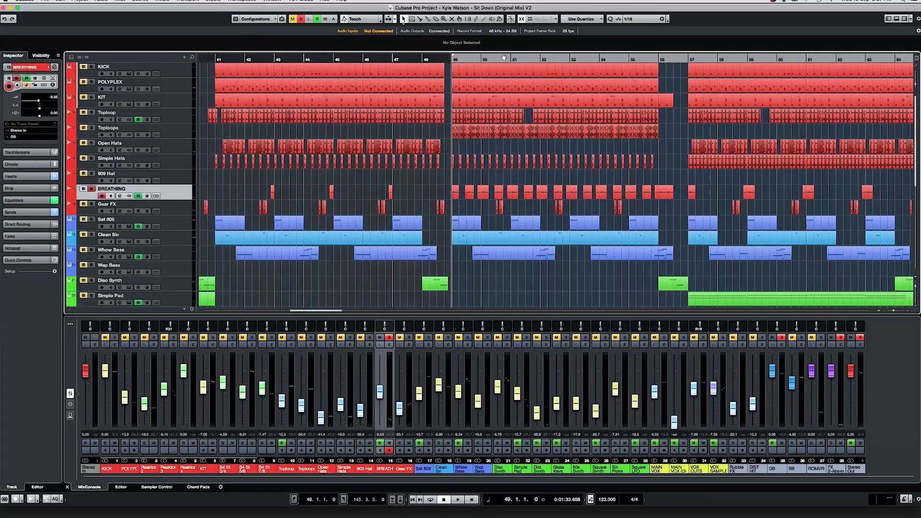
pyautogui.moveTo(453, 58); pyautogui.dragTo(509, 57)
pyautogui.press('h')
pyautogui.press('h')
pyautogui.press('h')
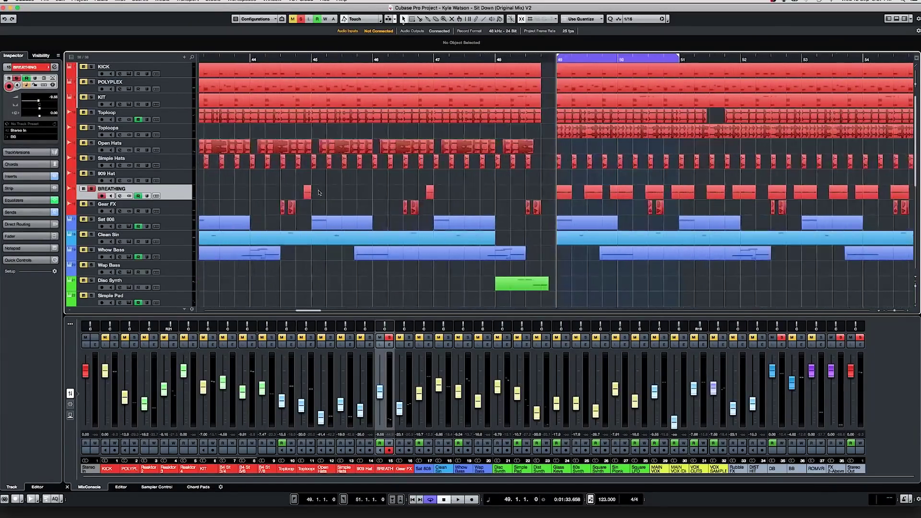
pyautogui.hscroll(3, 412, 179)
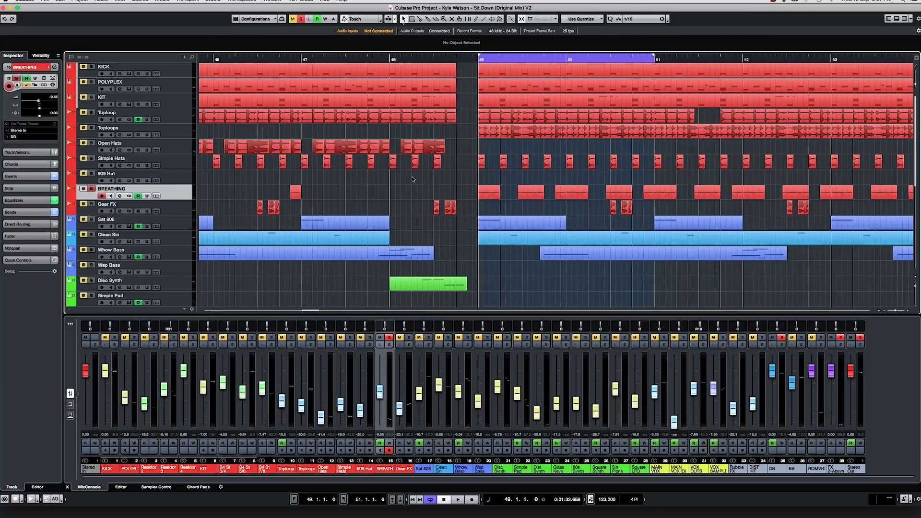
pyautogui.press('space')
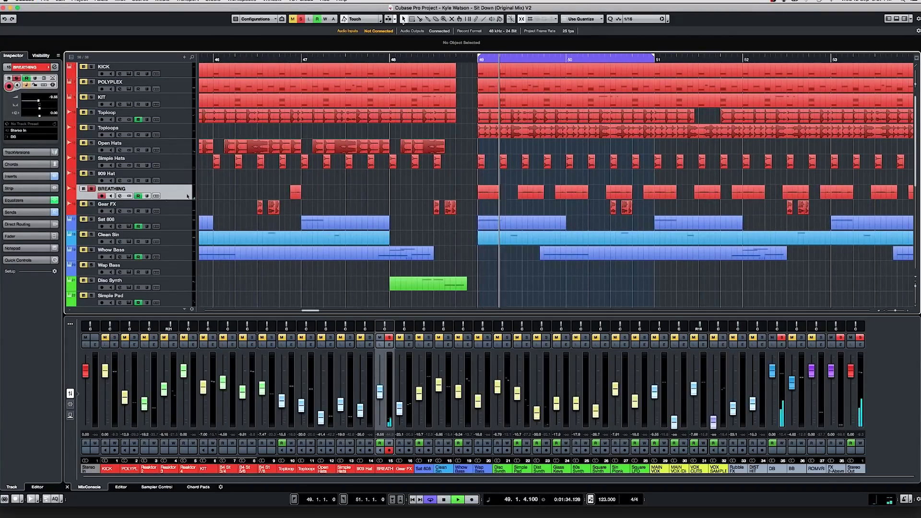
# Open the BREATHING channel settings and audition the loop while bypassing its inserts and toggling its equalizer
pyautogui.click(120, 196)
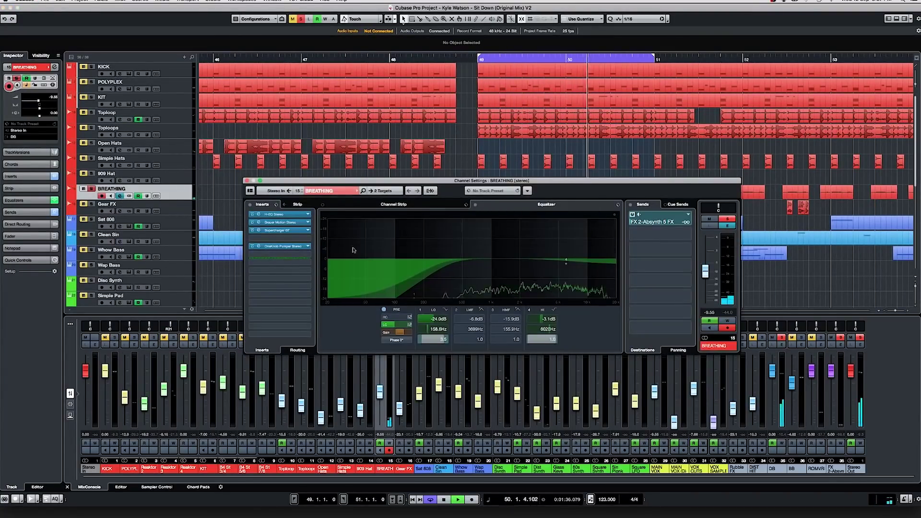
pyautogui.click(475, 205)
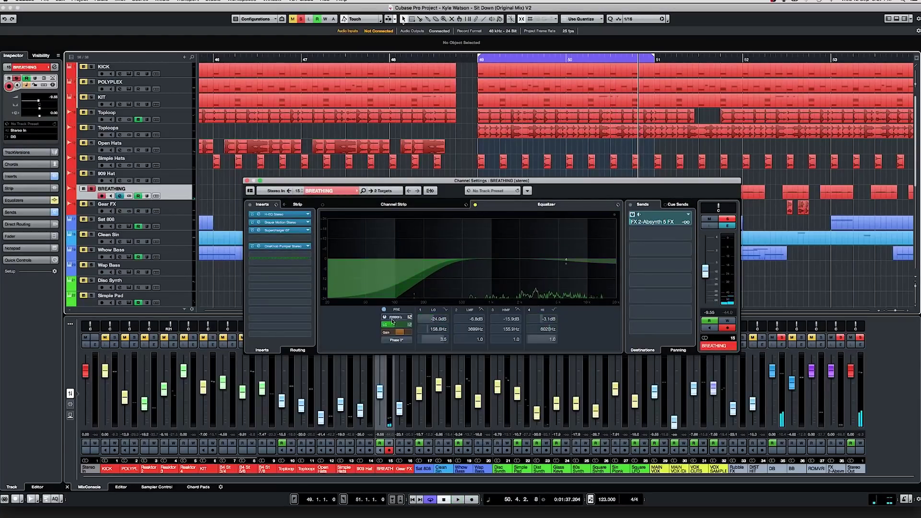
pyautogui.click(250, 206)
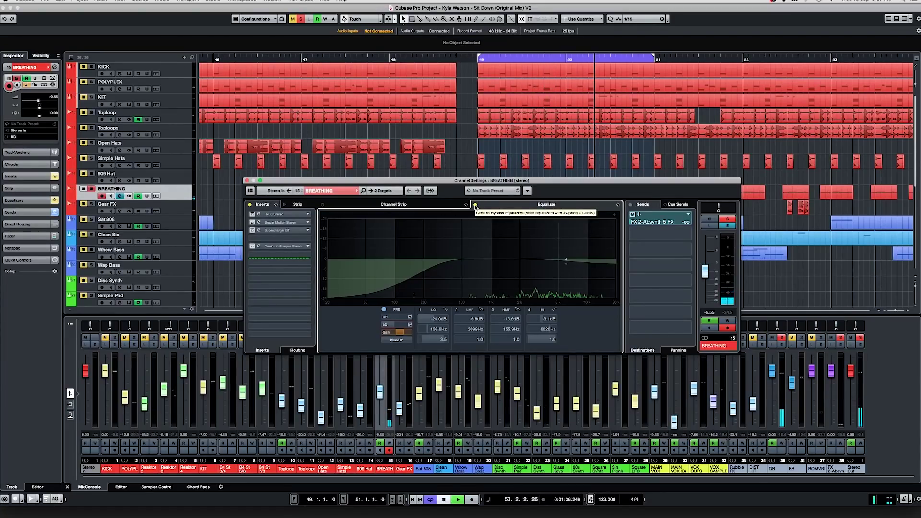
pyautogui.click(475, 205)
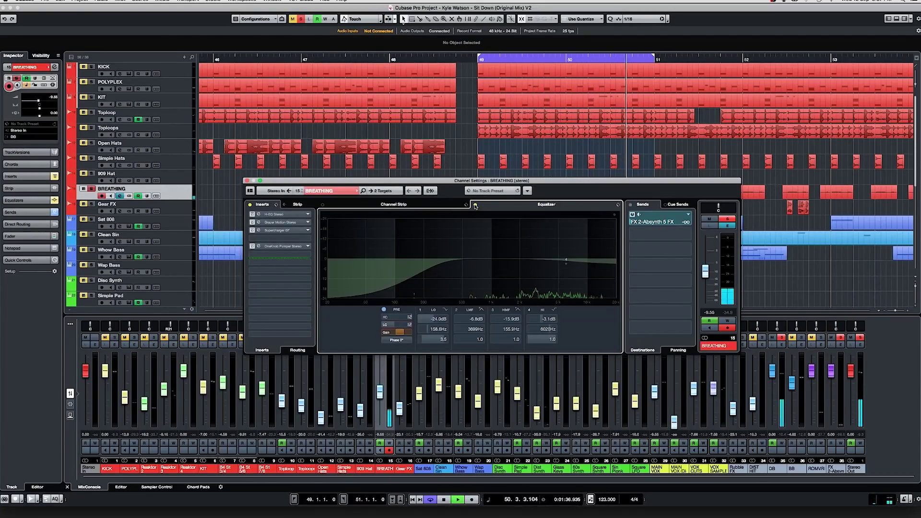
# Re-enable the BREATHING channel's equalizer and inserts, and open its Brauer Motion insert for viewing above the channel settings
pyautogui.click(389, 325)
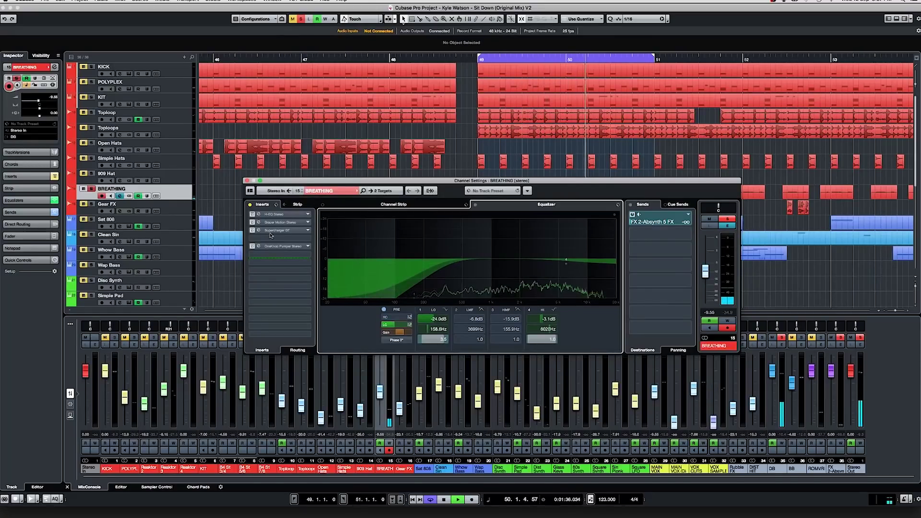
pyautogui.click(250, 205)
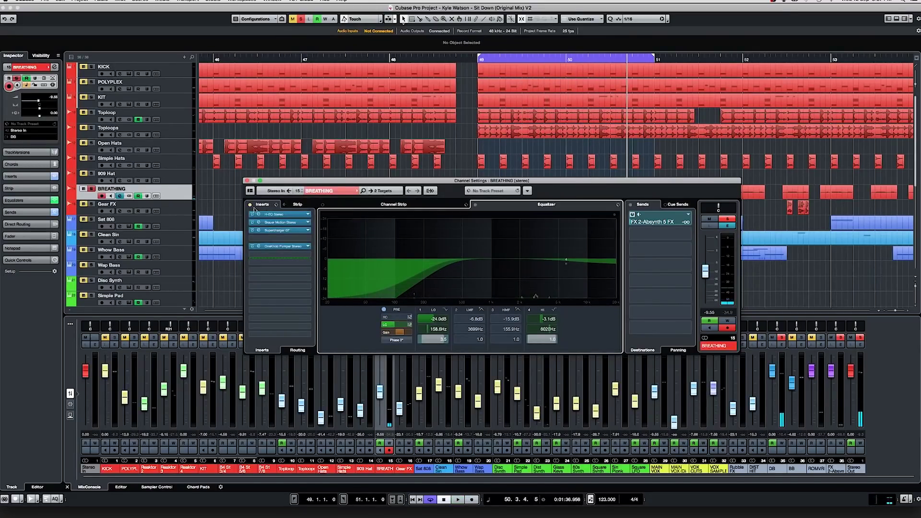
pyautogui.click(279, 224)
pyautogui.moveTo(403, 184); pyautogui.dragTo(490, 135)
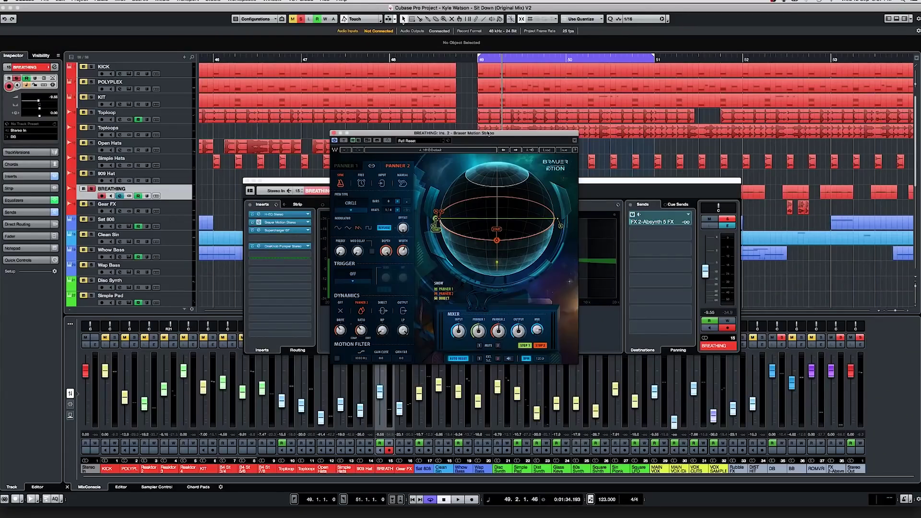
pyautogui.moveTo(487, 134); pyautogui.dragTo(493, 137)
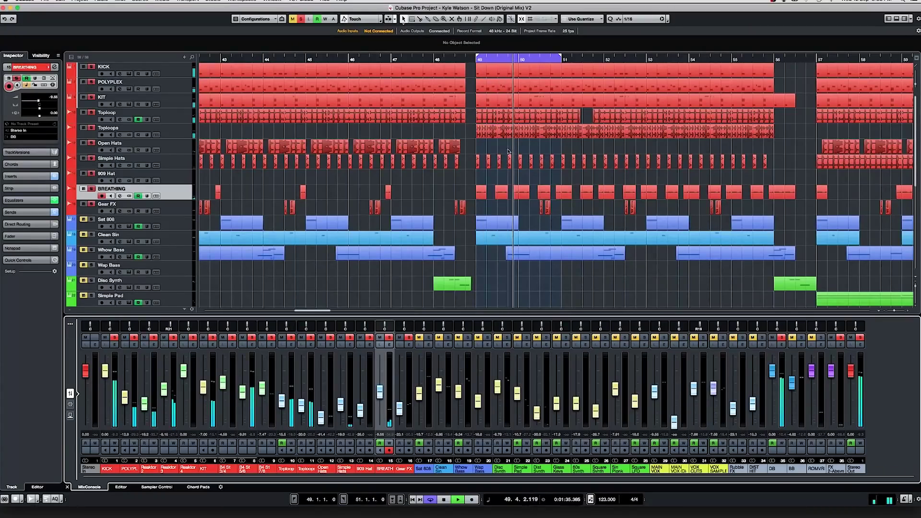
# Examine the Radiator and Supercharger GT inserts on the DB group channel, closing each editor after viewing
pyautogui.hscroll(3, 509, 152)
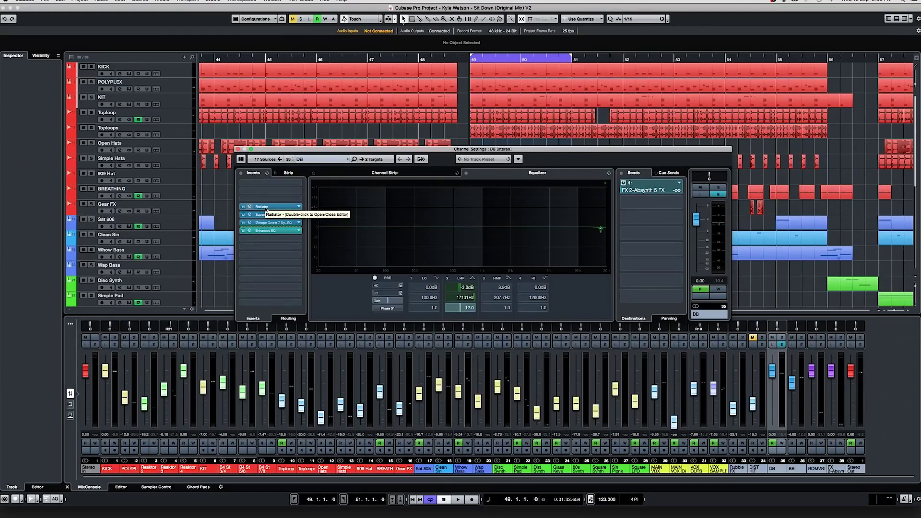
pyautogui.click(260, 209)
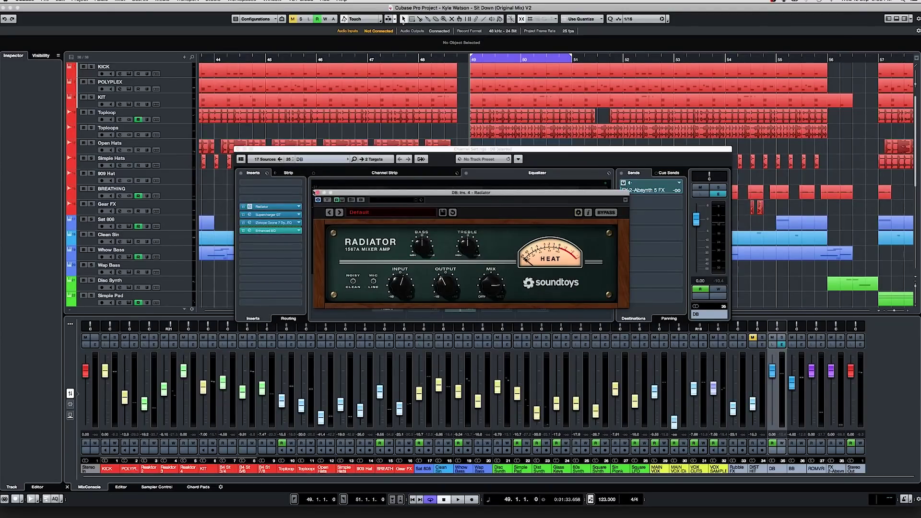
pyautogui.click(317, 193)
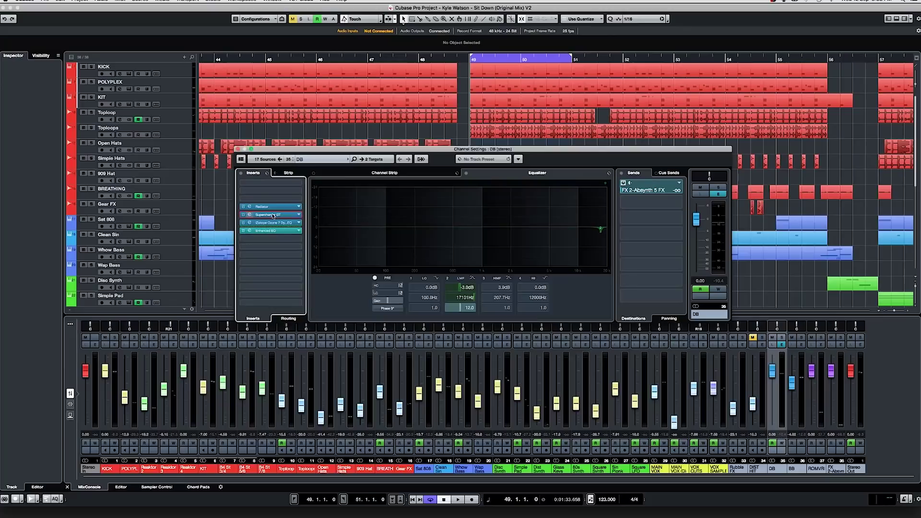
pyautogui.click(273, 216)
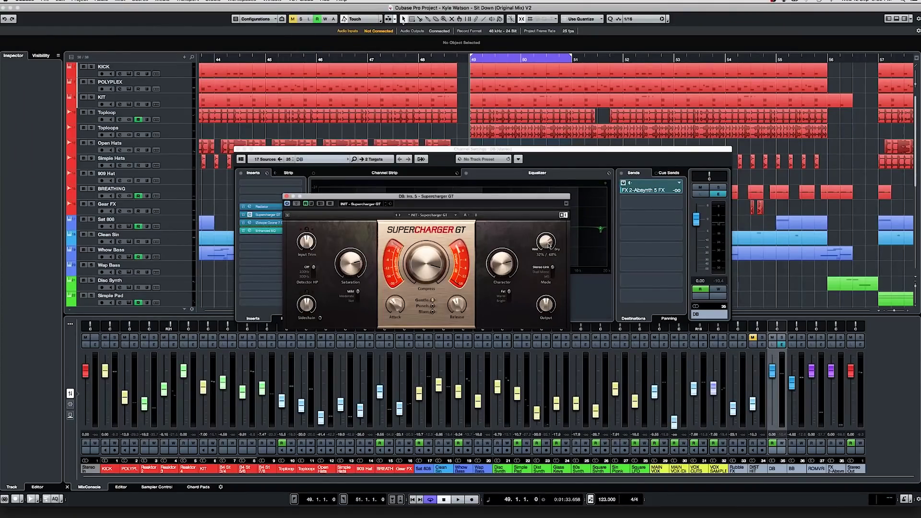
pyautogui.click(287, 197)
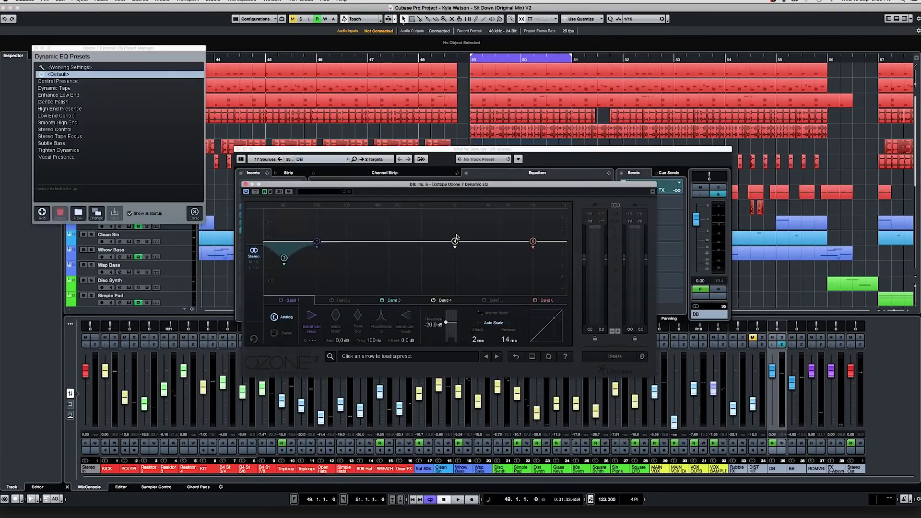
# Examine the DB group's Ozone 7 Dynamic EQ and Enhanced EQ inserts, and end the bypass comparison with its inserts active
pyautogui.moveTo(443, 150); pyautogui.dragTo(503, 206)
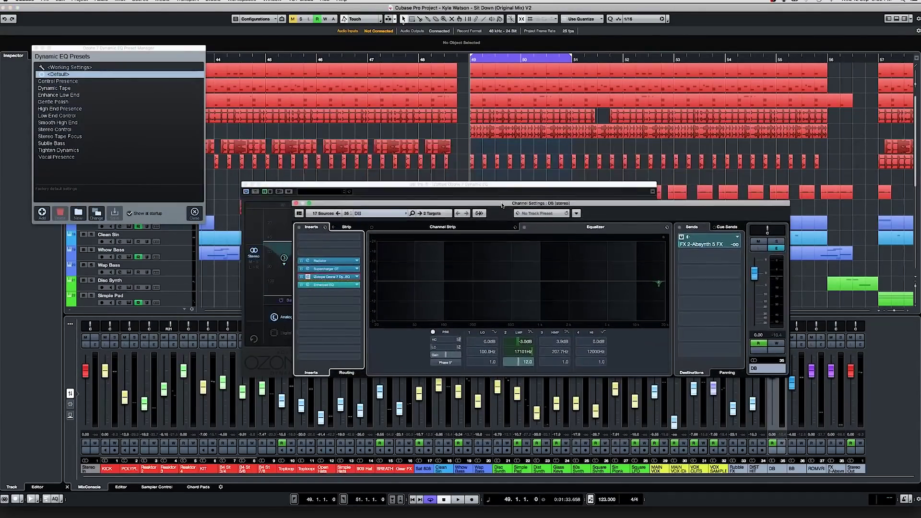
pyautogui.moveTo(397, 185); pyautogui.dragTo(461, 172)
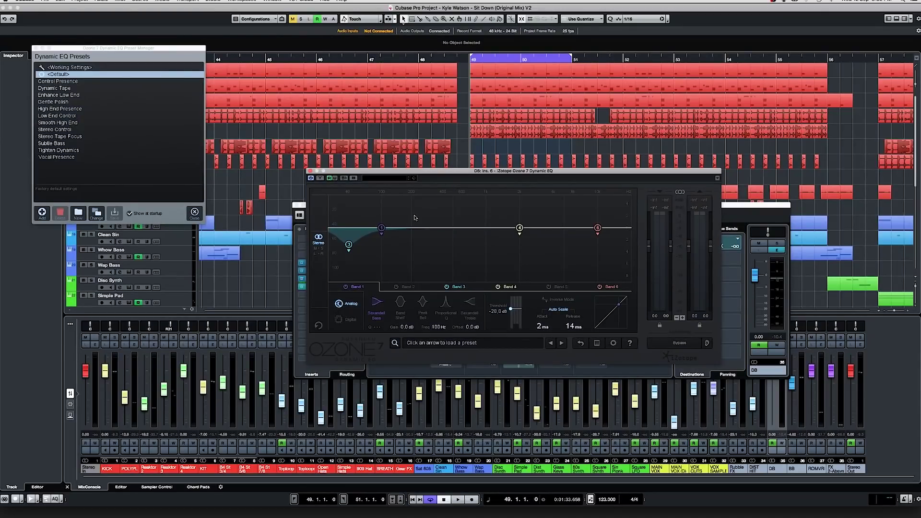
pyautogui.click(310, 171)
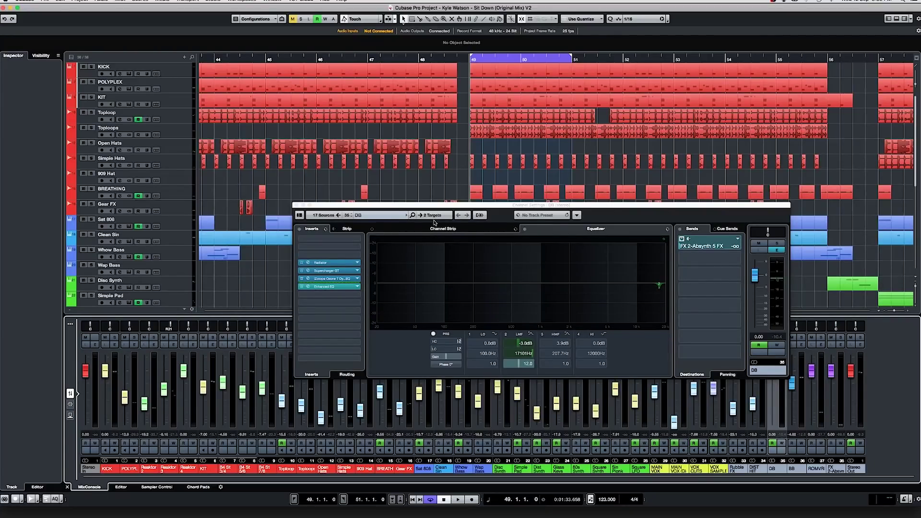
pyautogui.click(321, 287)
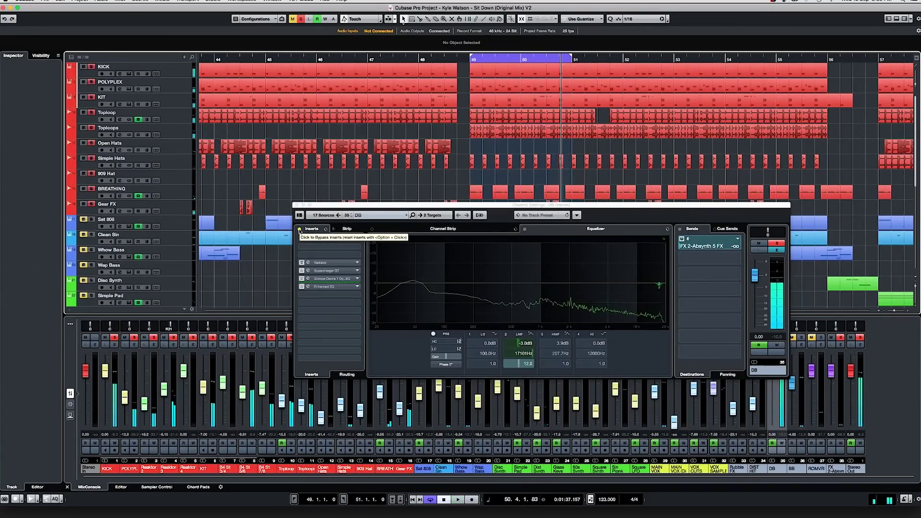
pyautogui.click(300, 229)
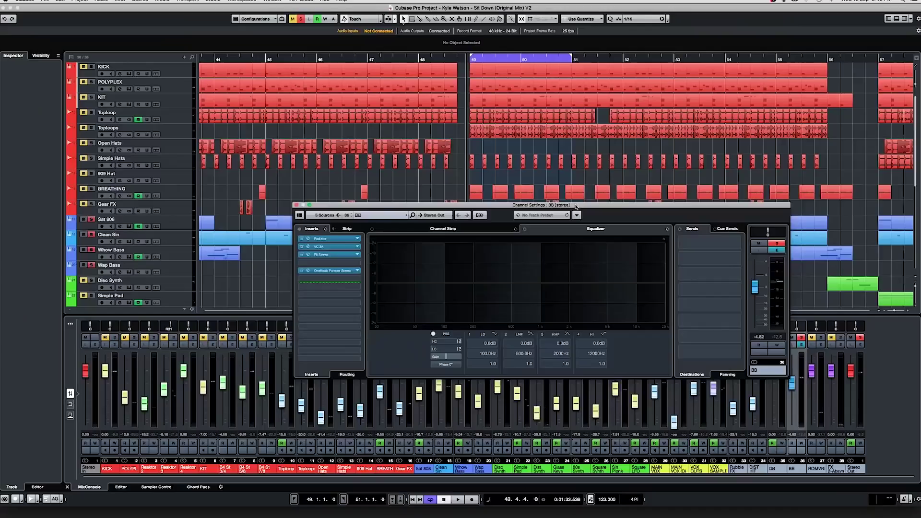
# Reposition the BB group's channel settings and examine its VC 2A and F6 Stereo inserts
pyautogui.moveTo(575, 209); pyautogui.dragTo(522, 210)
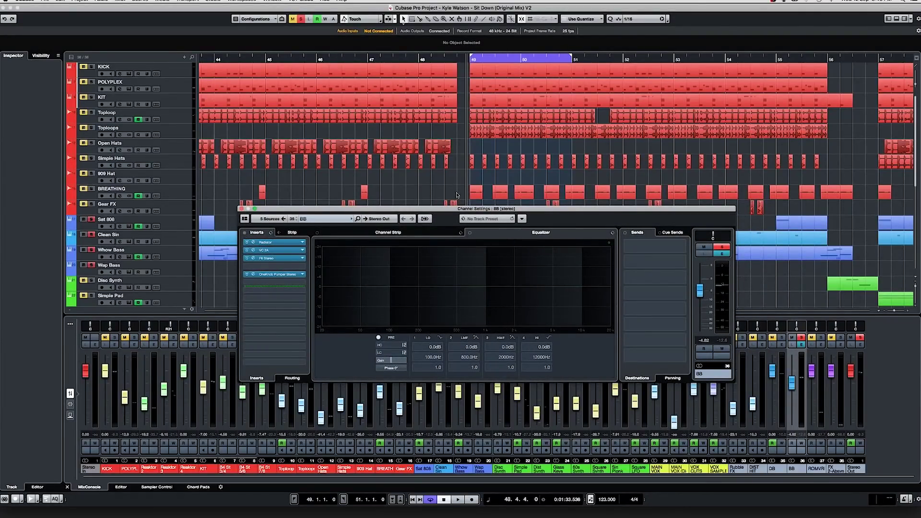
pyautogui.moveTo(486, 211); pyautogui.dragTo(474, 256)
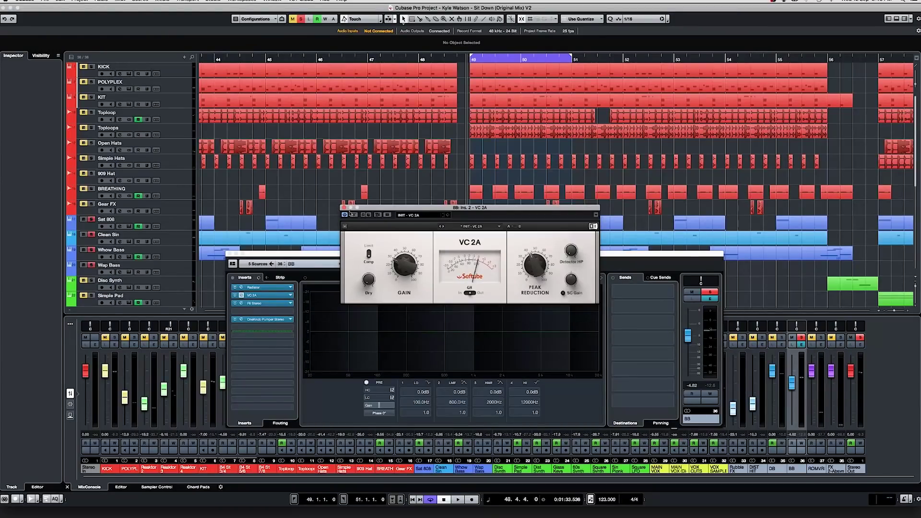
pyautogui.click(344, 207)
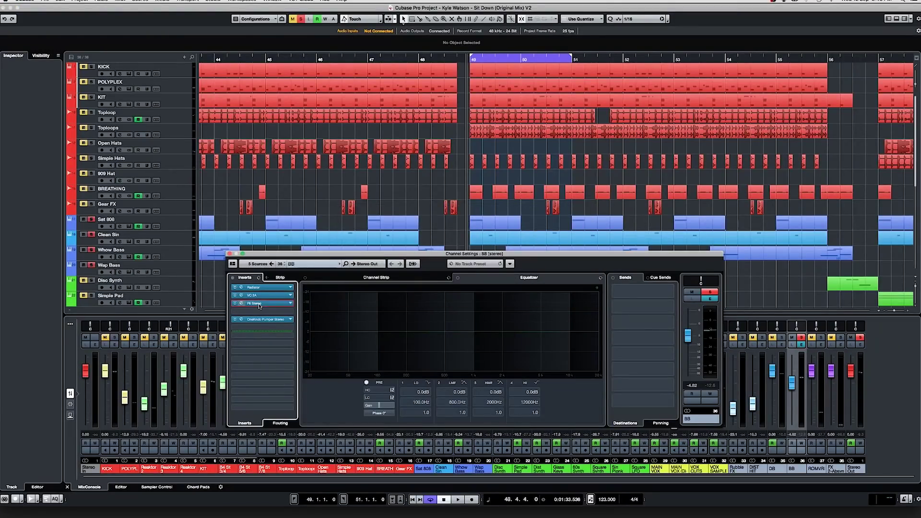
pyautogui.click(259, 304)
pyautogui.moveTo(426, 162); pyautogui.dragTo(503, 154)
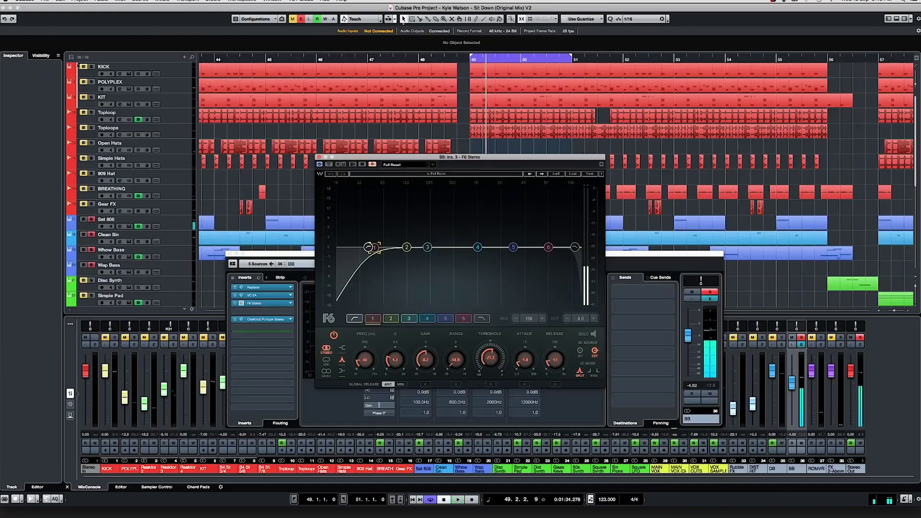
# Solo KICK alongside the bass tracks to audition the loop, and view the BB group's OneKnob Pumper insert
pyautogui.click(93, 69)
pyautogui.press('space')
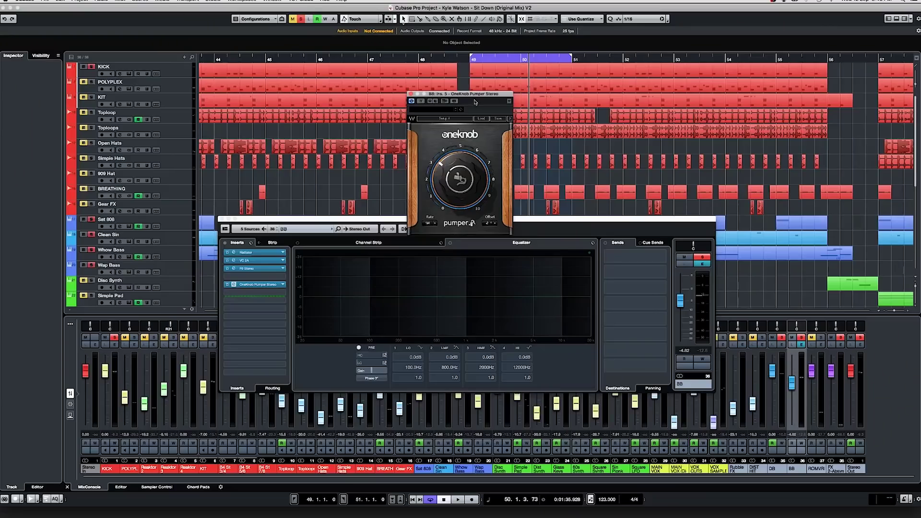
pyautogui.moveTo(473, 94); pyautogui.dragTo(461, 153)
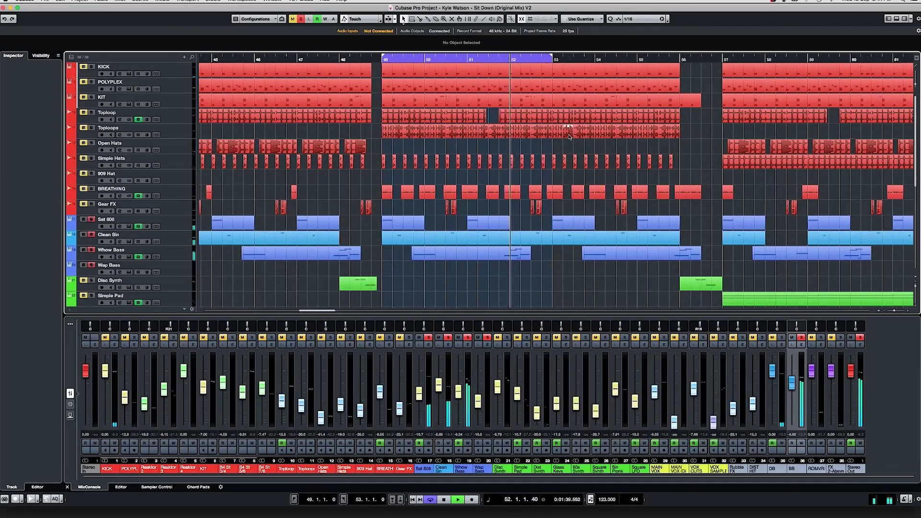
# Stop playback, view the Sat 808 track's Substance instrument in Kontakt, and return the playhead to just before bar 49
pyautogui.press('space')
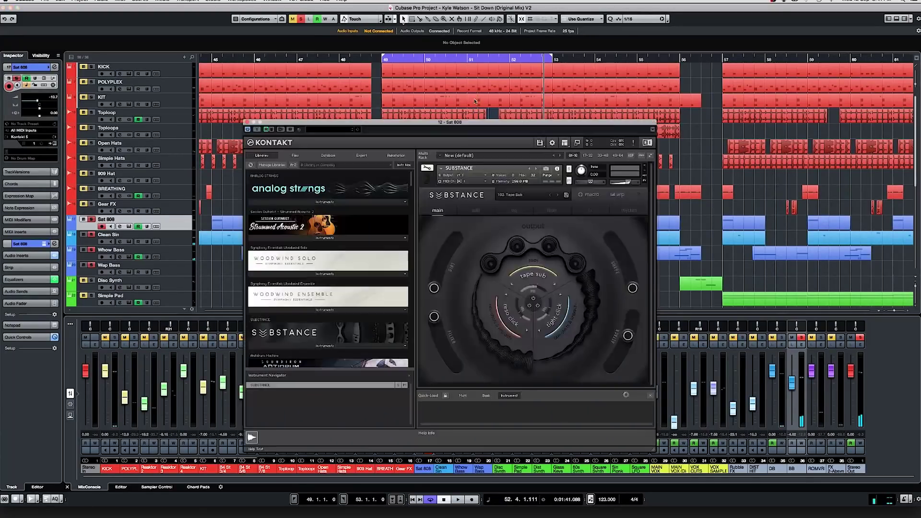
pyautogui.moveTo(485, 127); pyautogui.dragTo(483, 112)
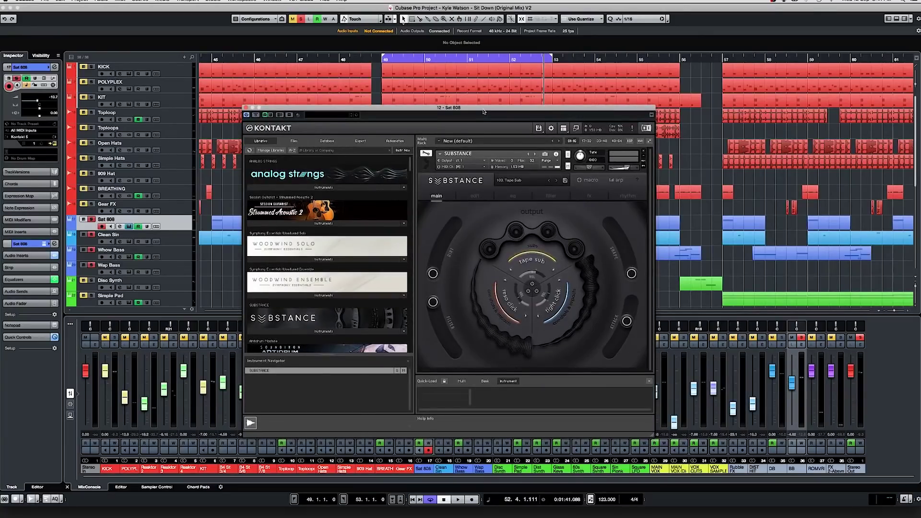
pyautogui.moveTo(483, 112); pyautogui.dragTo(483, 103)
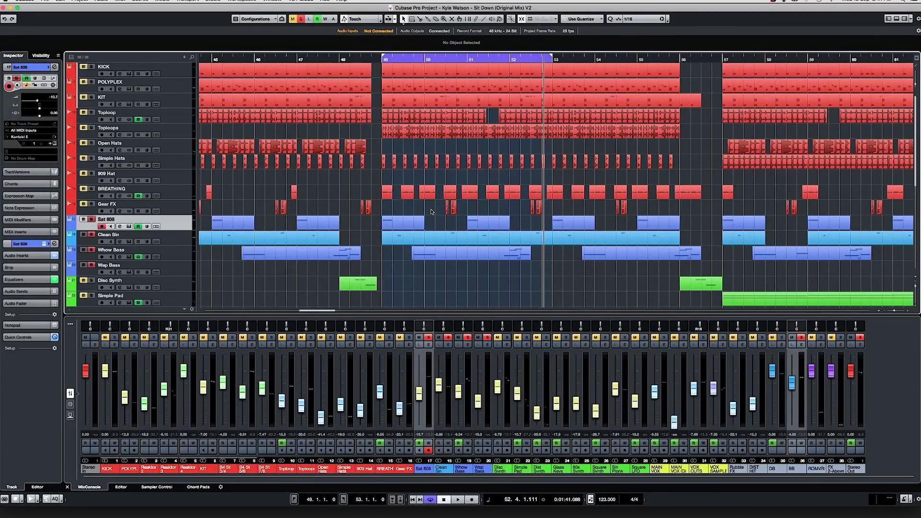
pyautogui.click(380, 60)
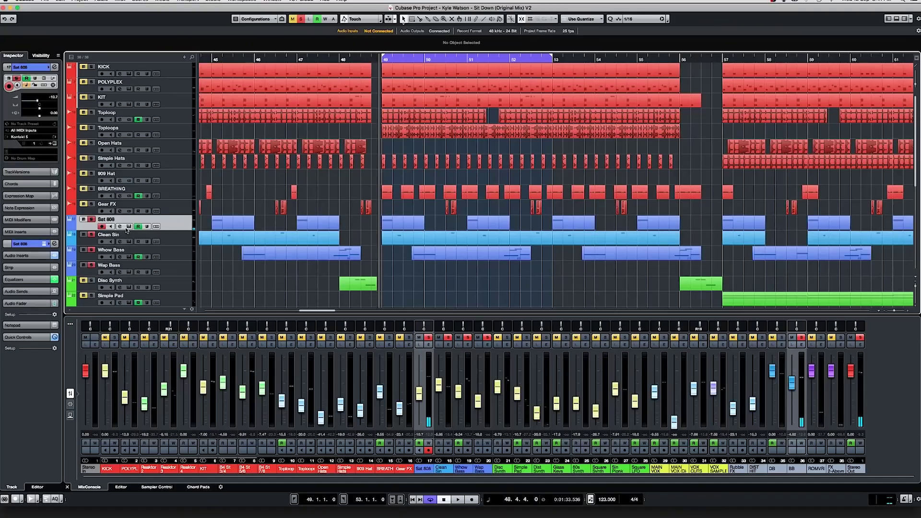
# Select the Clean Sin track and open its Massive synth, positioning the window to show its settings
pyautogui.click(91, 242)
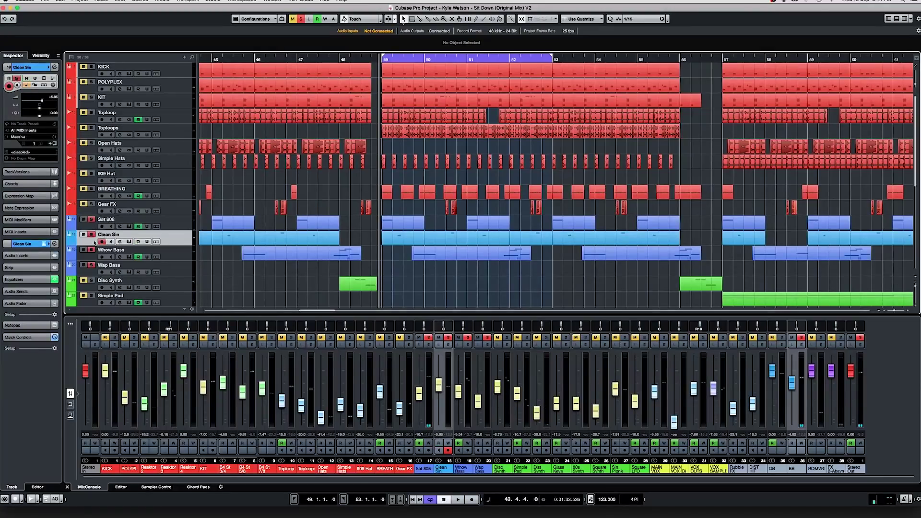
pyautogui.click(128, 242)
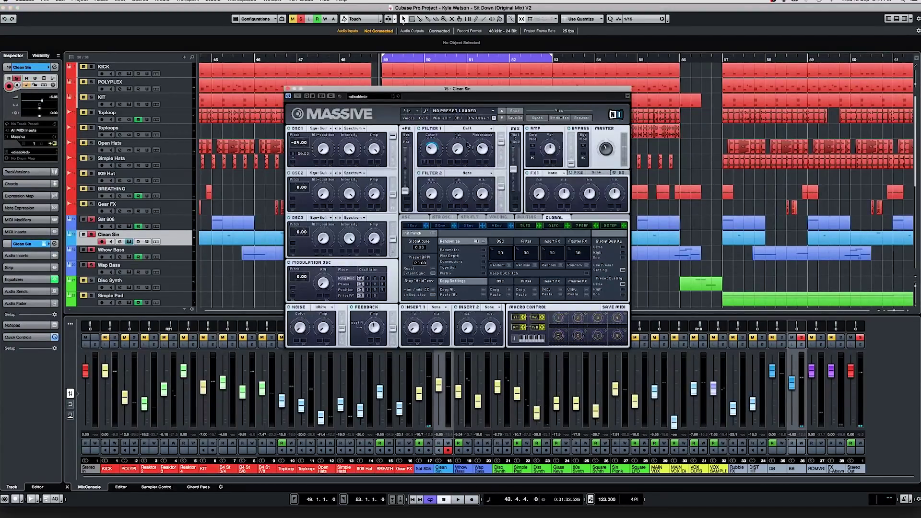
pyautogui.moveTo(481, 92); pyautogui.dragTo(500, 146)
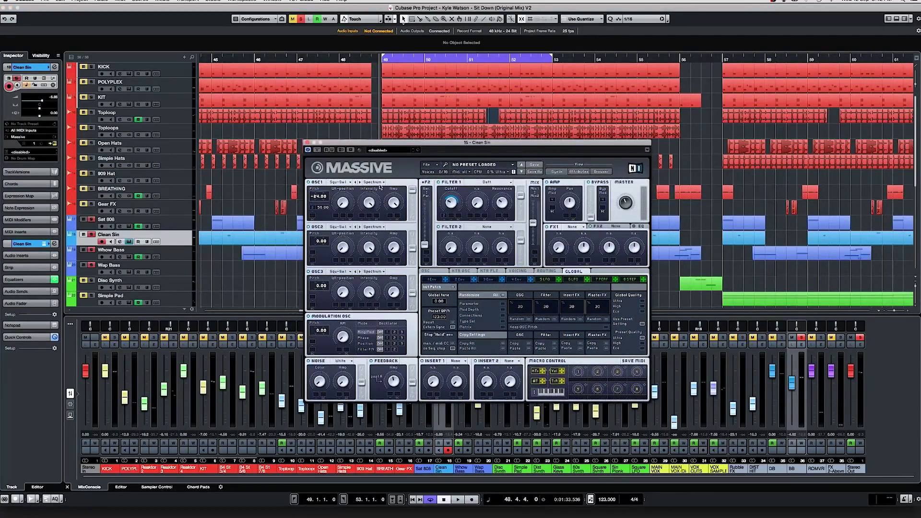
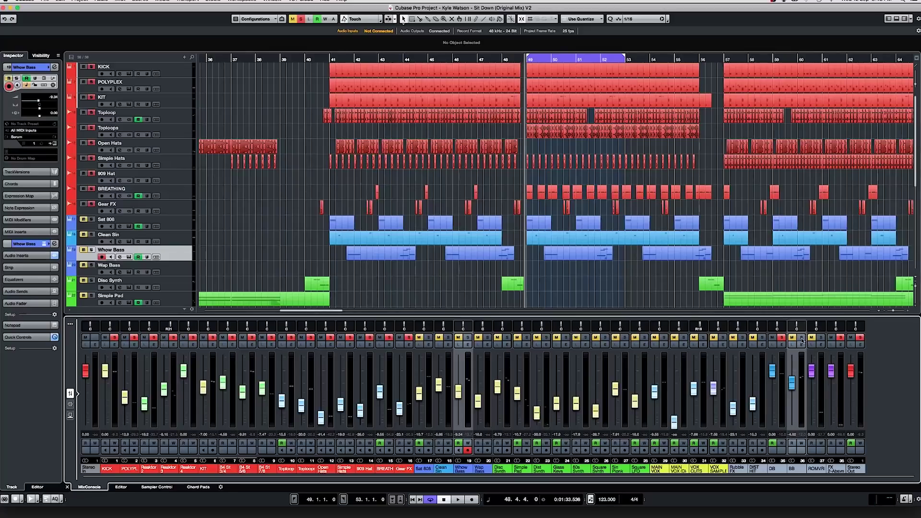
# Extend the loop range to bars 49 to 57 and play the drum and bass tracks together
pyautogui.keyDown('alt'); pyautogui.click(725, 59); pyautogui.keyUp('alt')
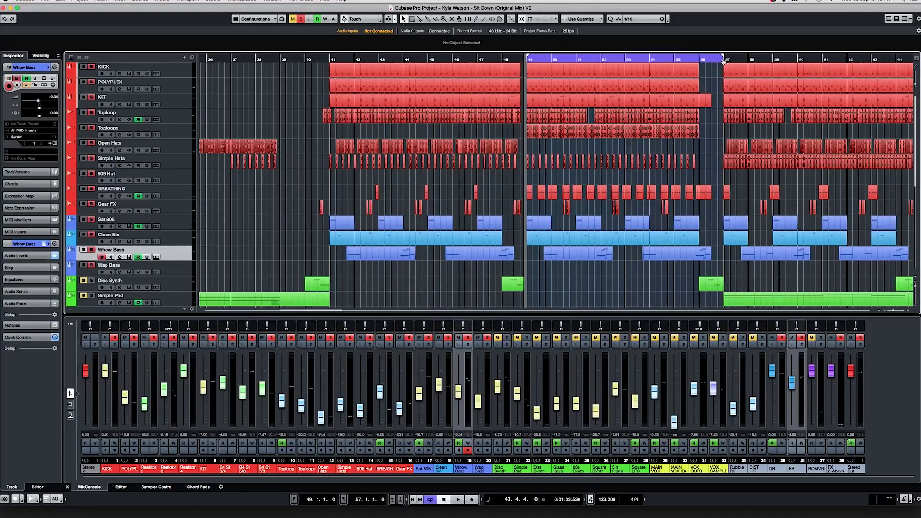
pyautogui.press('space')
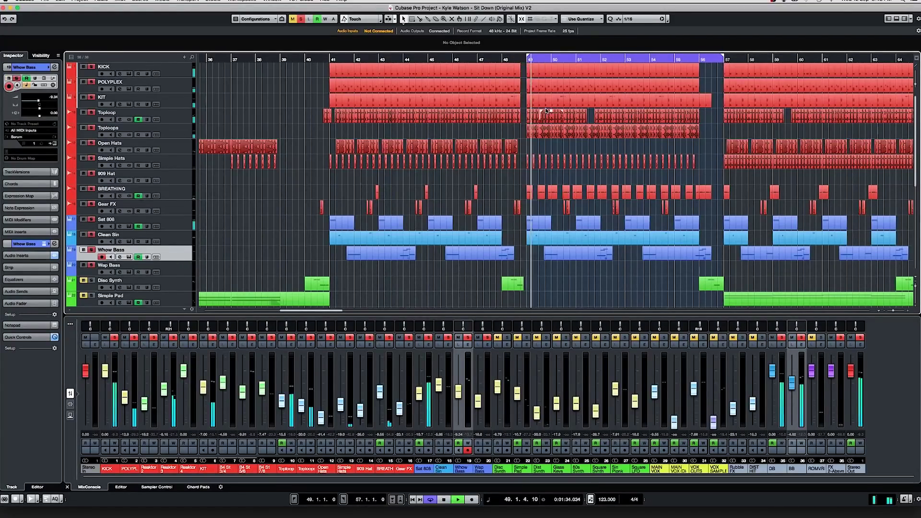
pyautogui.hscroll(3, 373, 149)
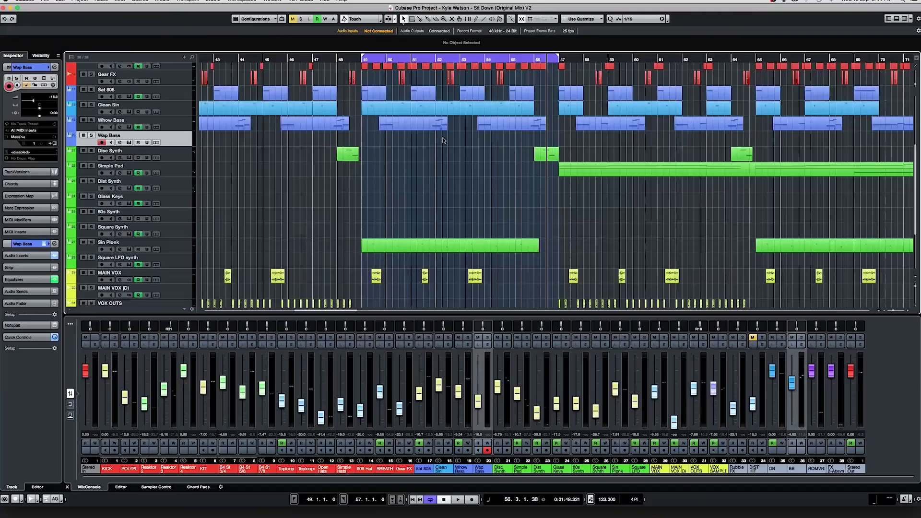
# Find the Wap Bass parts from bar 97 onward and open that track's Massive synth beneath them
pyautogui.hscroll(10, 444, 141)
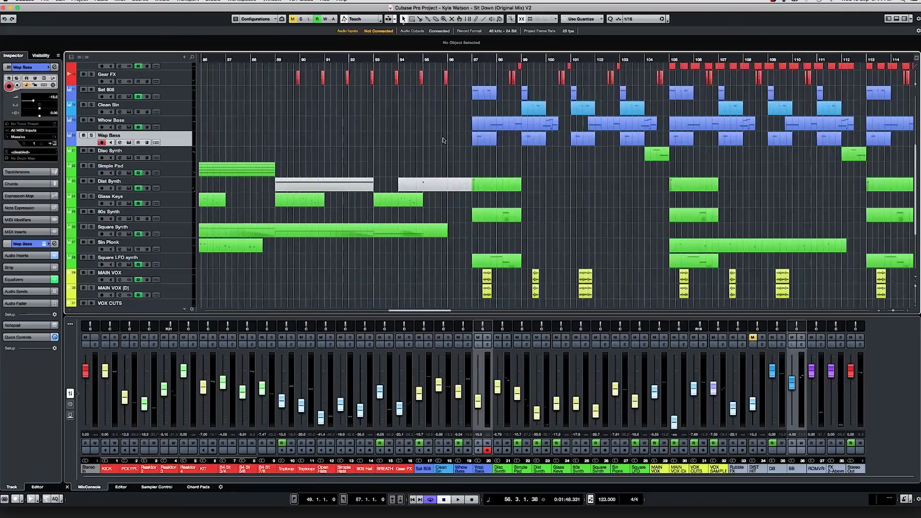
pyautogui.click(120, 143)
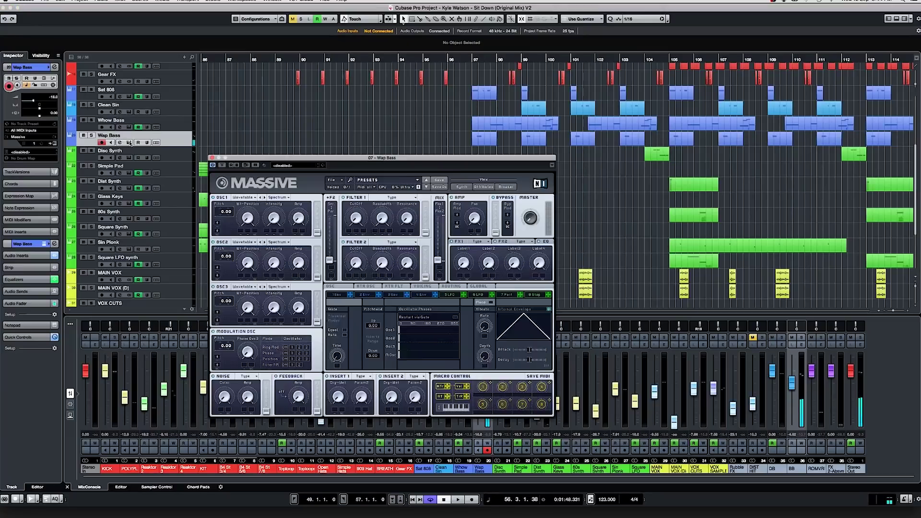
pyautogui.moveTo(426, 162); pyautogui.dragTo(514, 198)
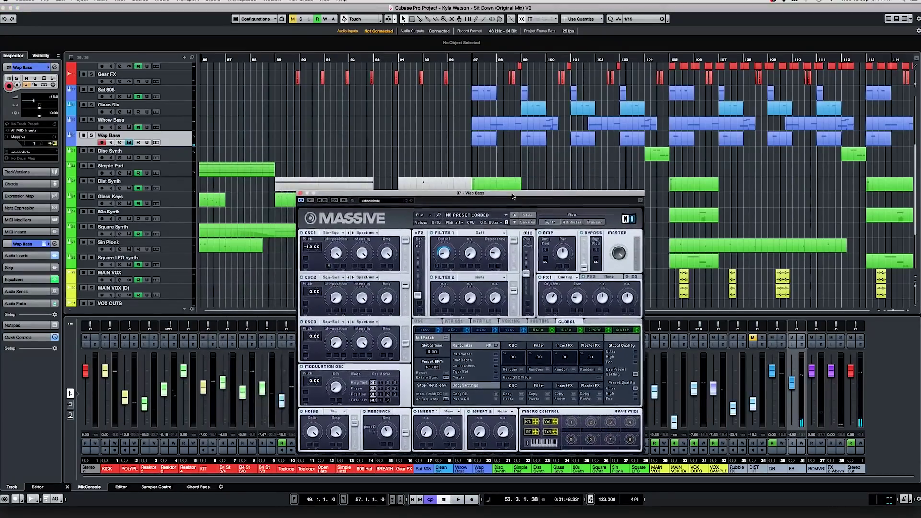
# Set the loop range to bars 97 to 101, solo the bass group, and play that section
pyautogui.keyDown('ctrl'); pyautogui.click(472, 61); pyautogui.keyUp('ctrl')
pyautogui.press('h')
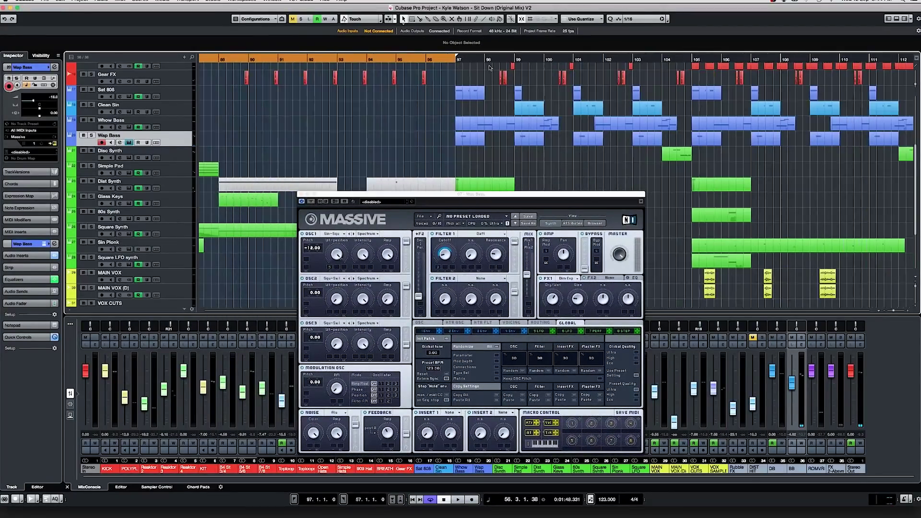
pyautogui.keyDown('alt'); pyautogui.click(588, 59); pyautogui.keyUp('alt')
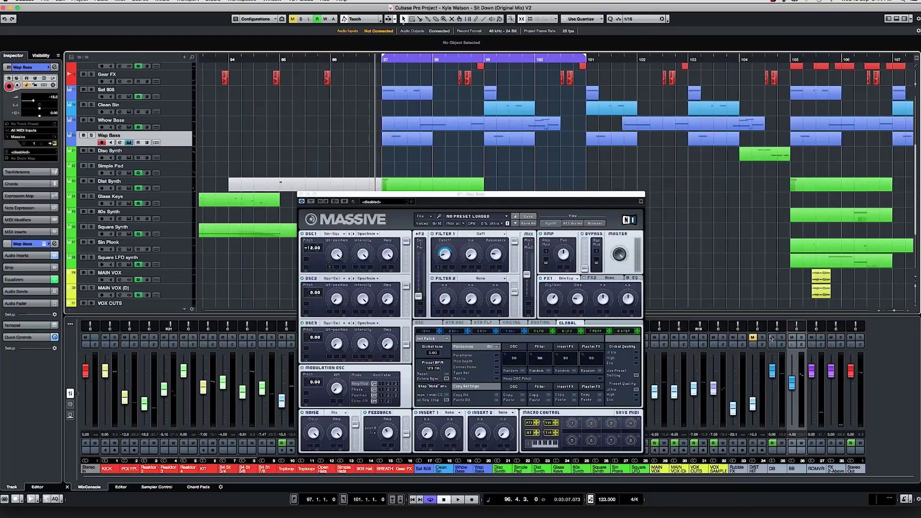
pyautogui.click(801, 337)
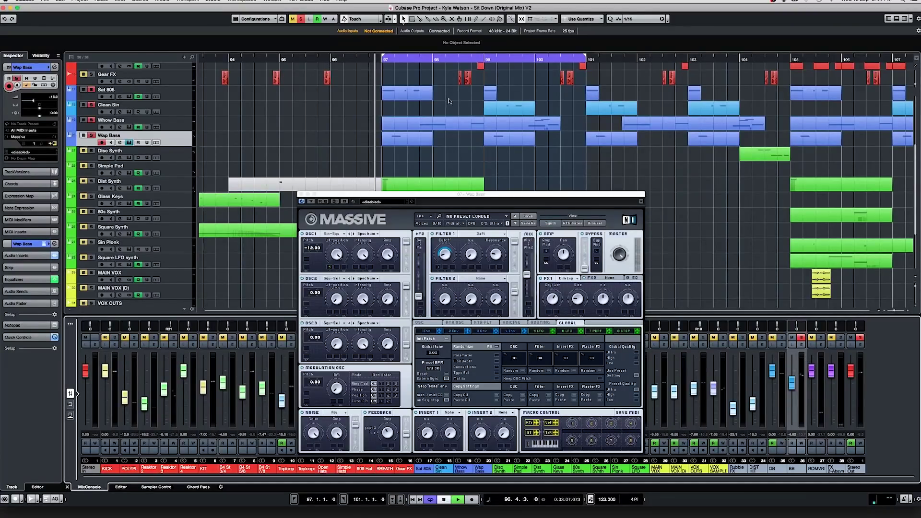
pyautogui.press('space')
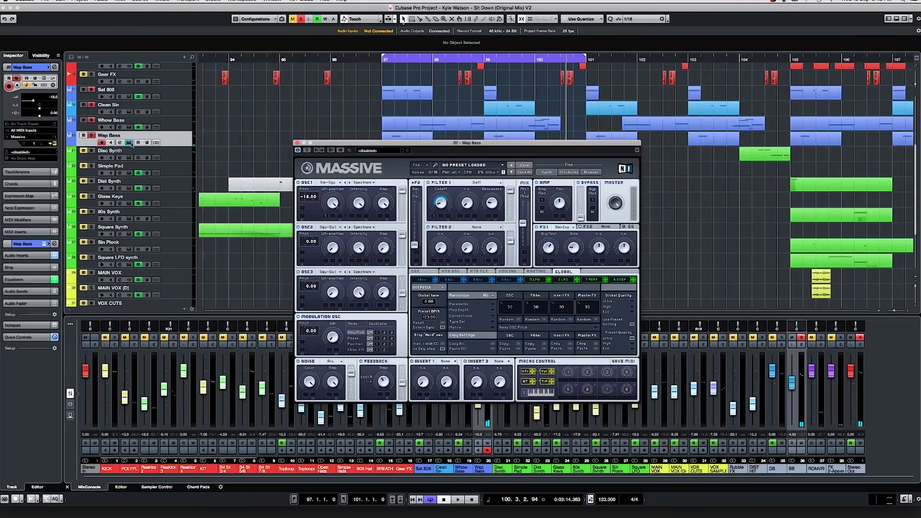
# Compare the Wap Bass channel with its inserts bypassed and active, and close its channel settings and Massive window
pyautogui.click(120, 143)
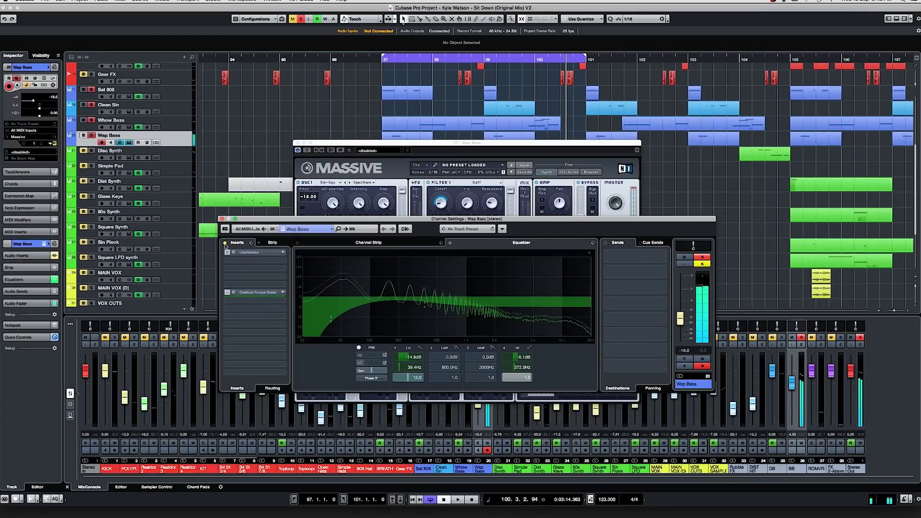
pyautogui.click(225, 243)
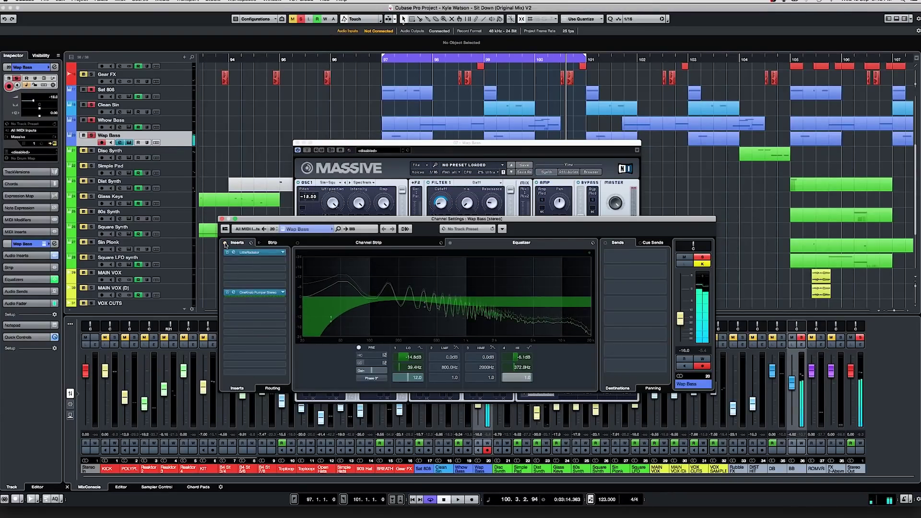
pyautogui.click(221, 219)
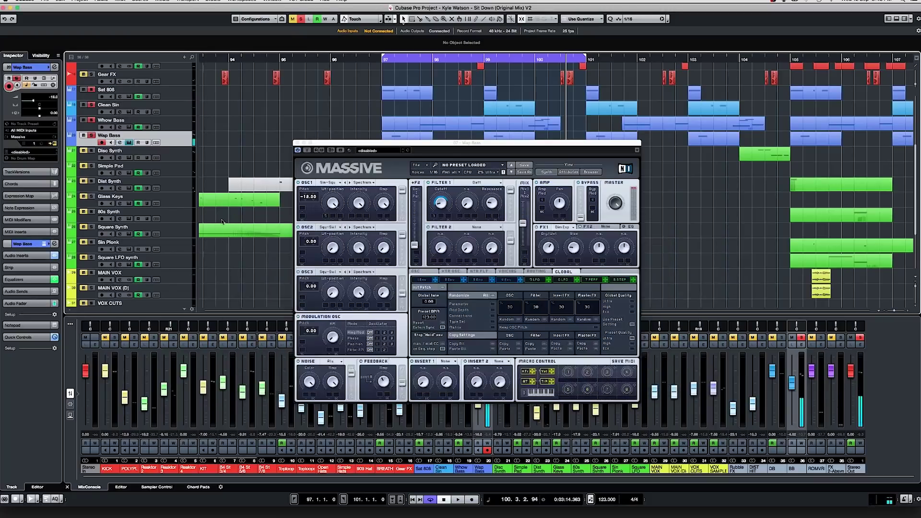
pyautogui.moveTo(488, 144); pyautogui.dragTo(488, 121)
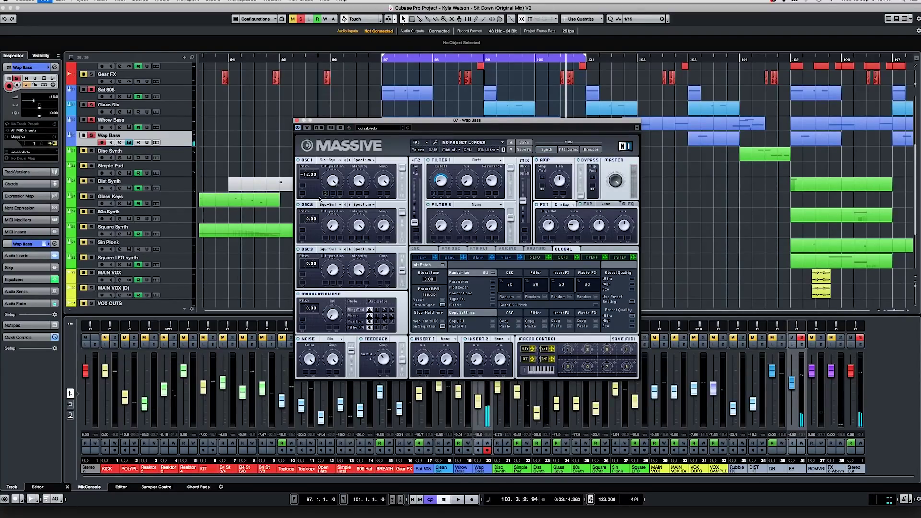
pyautogui.click(297, 120)
# Solo the Disc Synth track, audition its fill just before bar 41, and select the track
pyautogui.click(384, 60)
pyautogui.press('space')
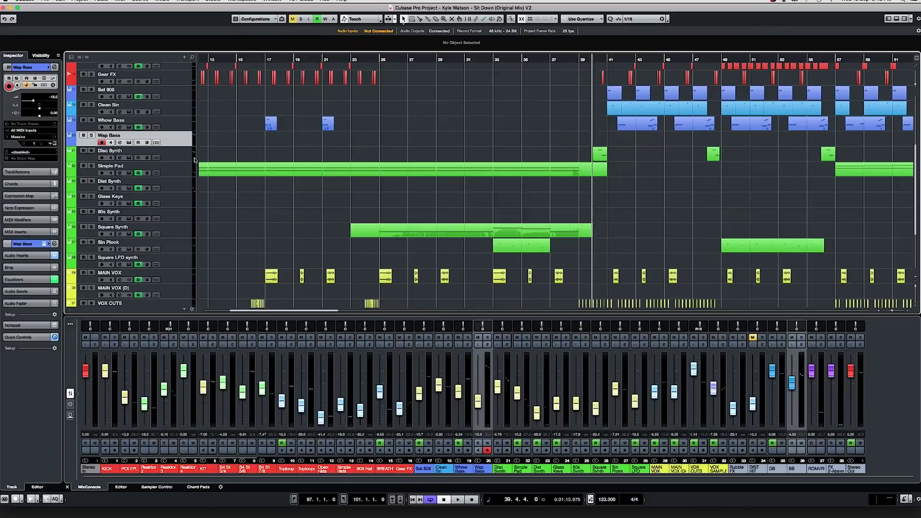
pyautogui.click(91, 151)
pyautogui.press('h')
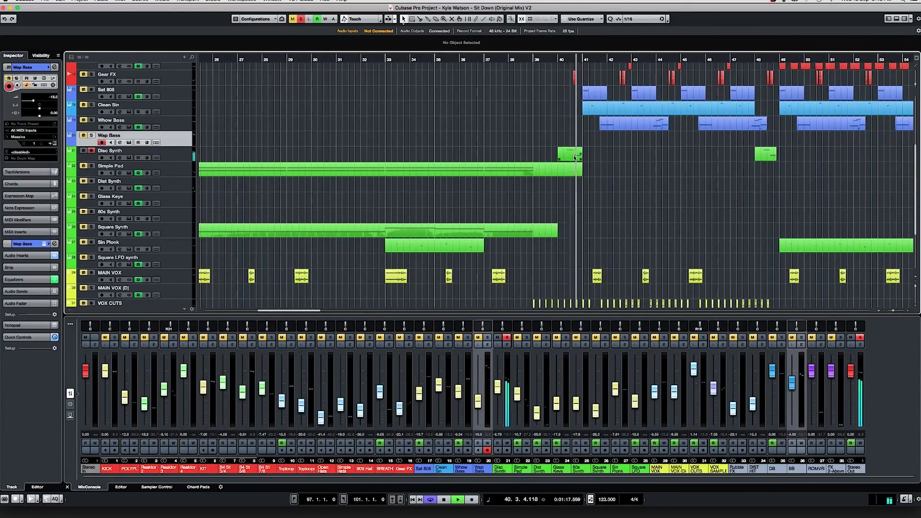
pyautogui.click(182, 155)
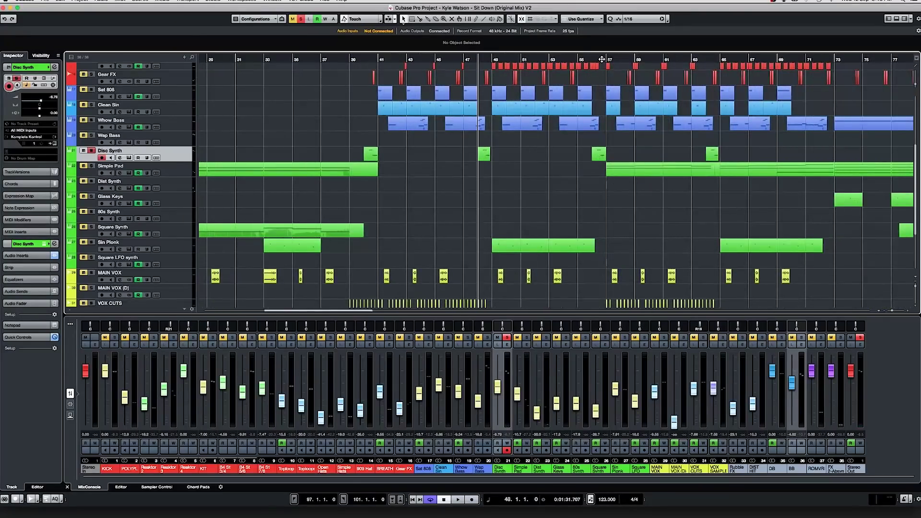
pyautogui.moveTo(602, 59); pyautogui.dragTo(121, 157)
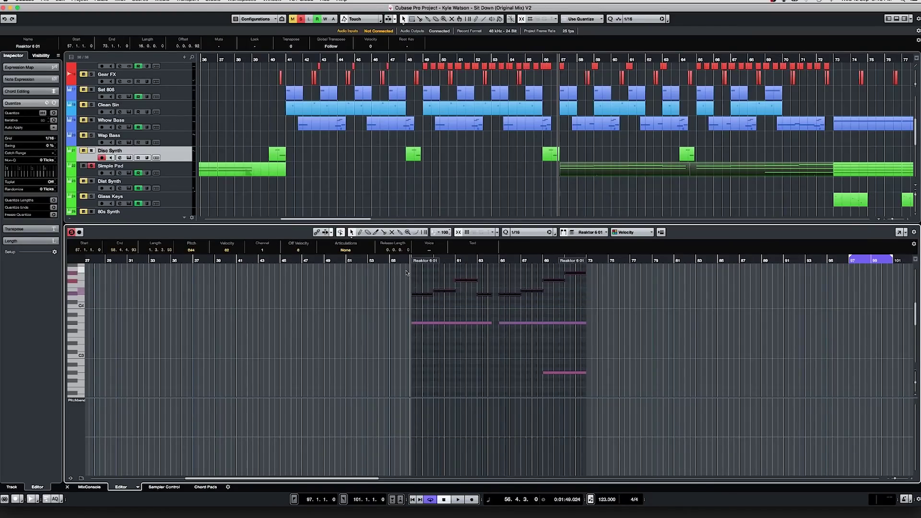
# Audition the soloed Dist Synth from bar 97 and open its Serum instrument, repositioning the window
pyautogui.click(385, 299)
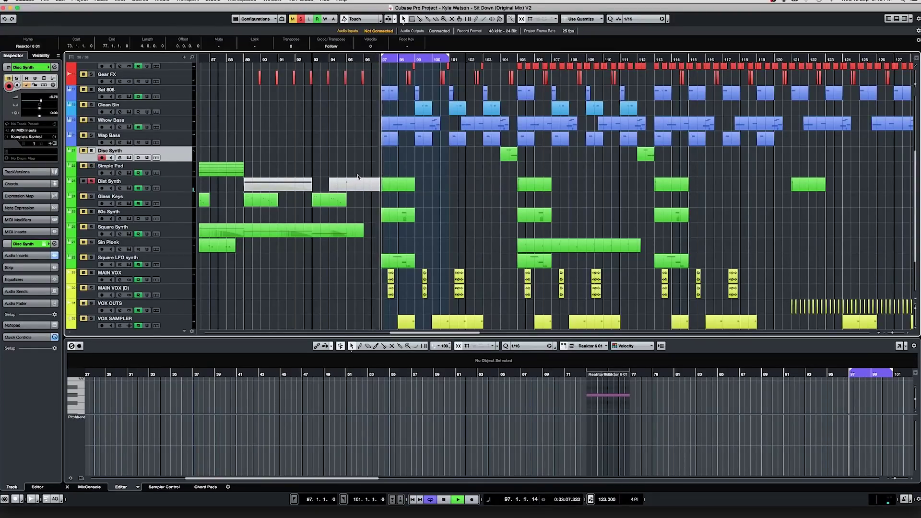
pyautogui.press('space')
pyautogui.click(169, 185)
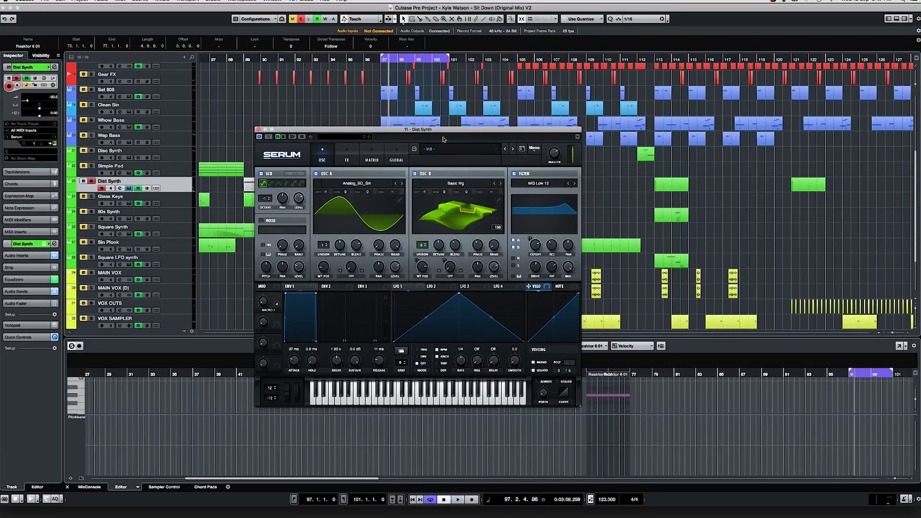
pyautogui.moveTo(430, 143); pyautogui.dragTo(498, 159)
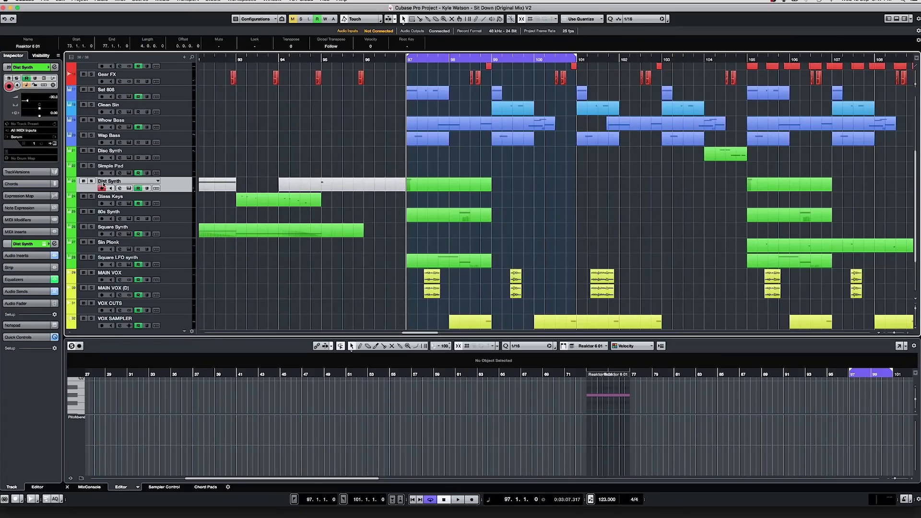
# Solo the Dist Synth, 80s Synth and Square LFO synth layers in turn and audition their parts from bar 97
pyautogui.click(95, 181)
pyautogui.scroll(-4, 125, 192)
pyautogui.press('space')
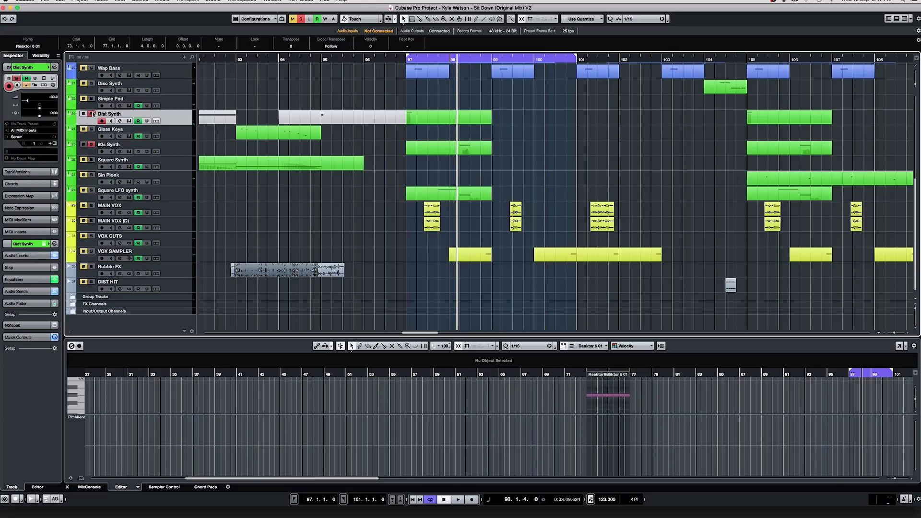
pyautogui.press('space')
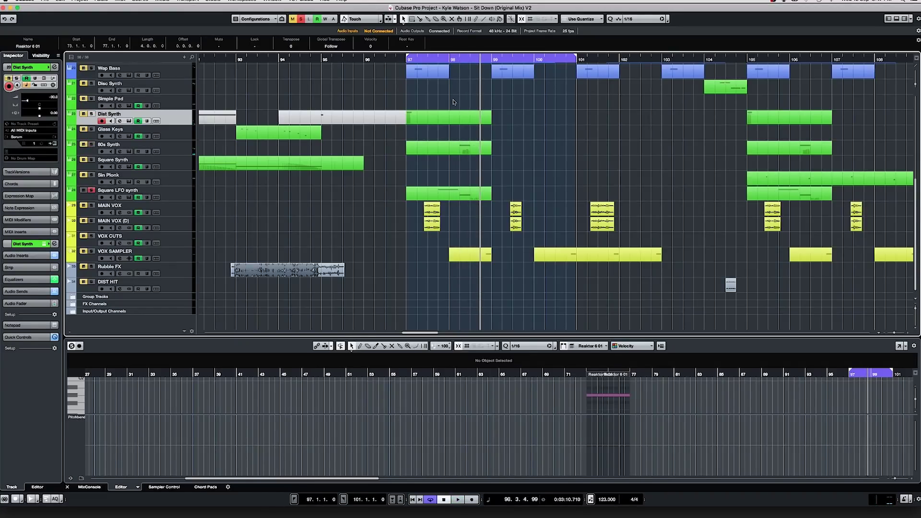
# Play all layers together from bar 97, stop, and return the playhead to bar 97
pyautogui.click(406, 55)
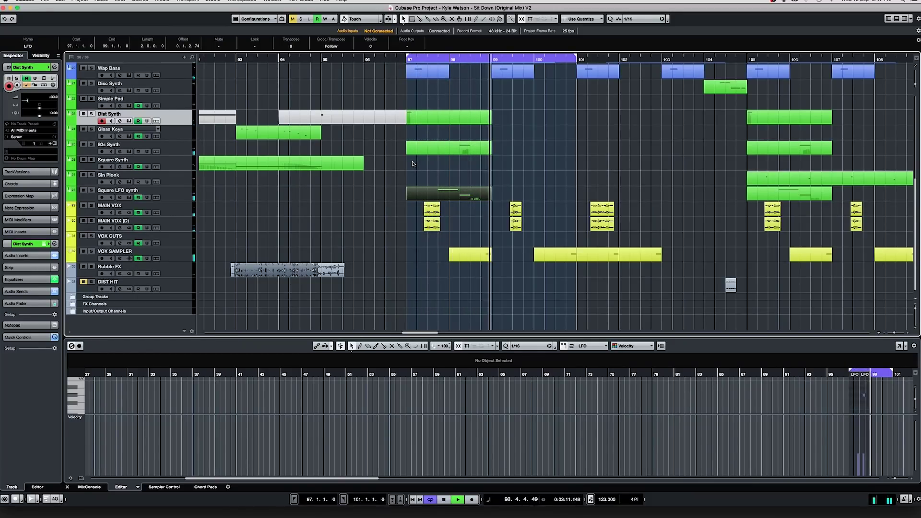
pyautogui.press('space')
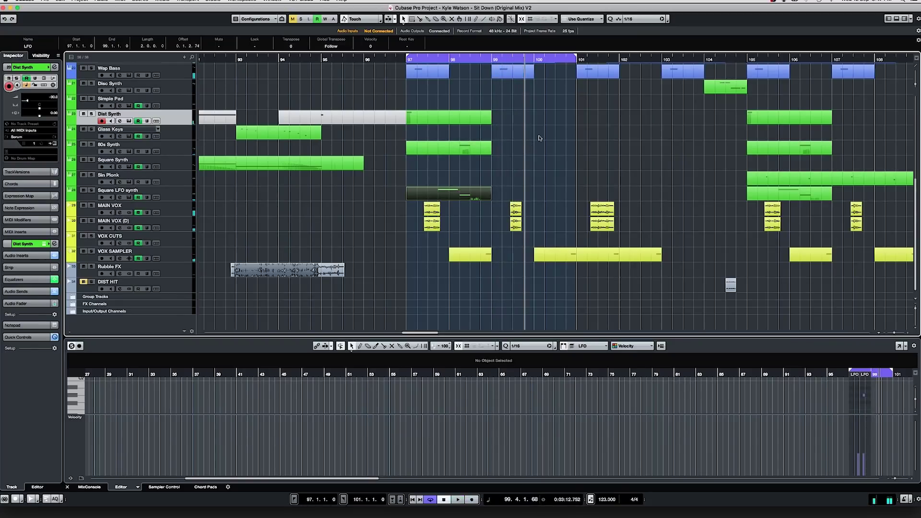
pyautogui.click(408, 59)
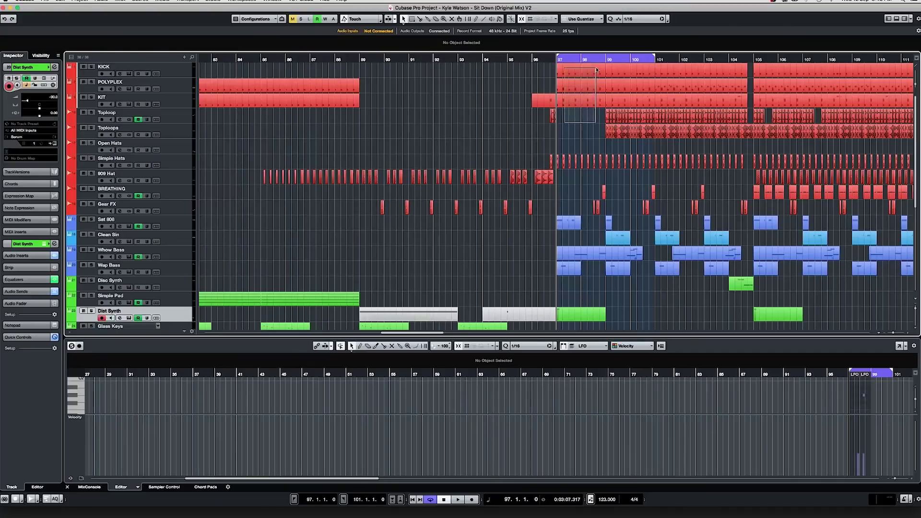
# Inspect the drum parts from bar 97, view a top loop's waveform, and place the playhead at bar 96
pyautogui.click(604, 93)
pyautogui.moveTo(592, 118); pyautogui.dragTo(657, 138)
pyautogui.click(537, 67)
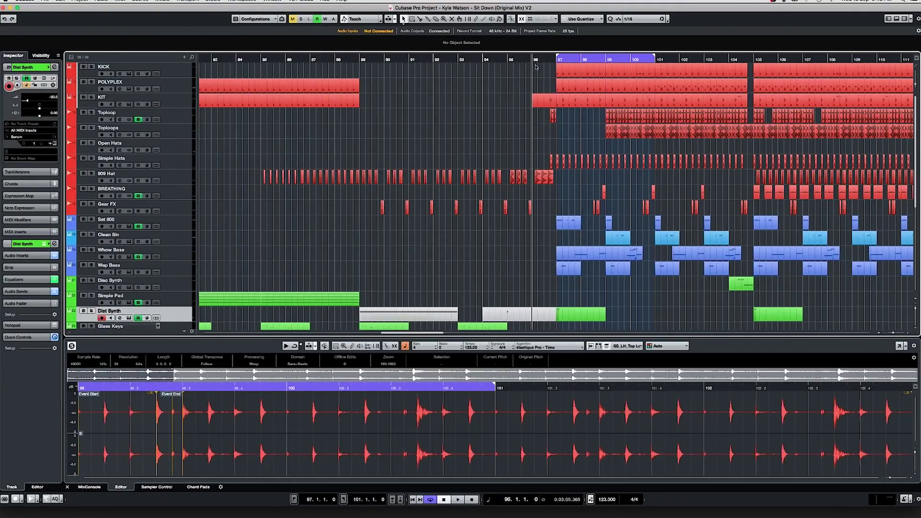
pyautogui.hscroll(3, 555, 139)
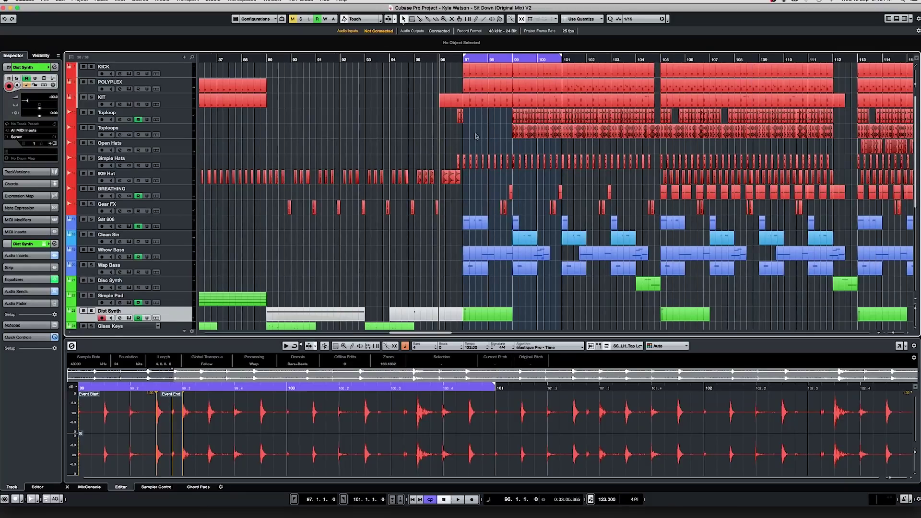
# Select the Square LFO synth track, loop bars 97 to 99, and play the track soloed
pyautogui.scroll(-5, 475, 136)
pyautogui.click(505, 163)
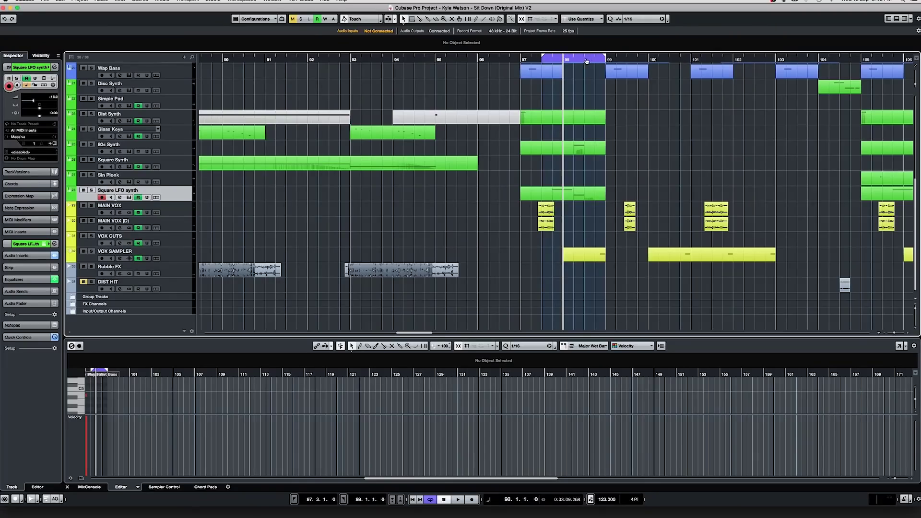
pyautogui.click(525, 59)
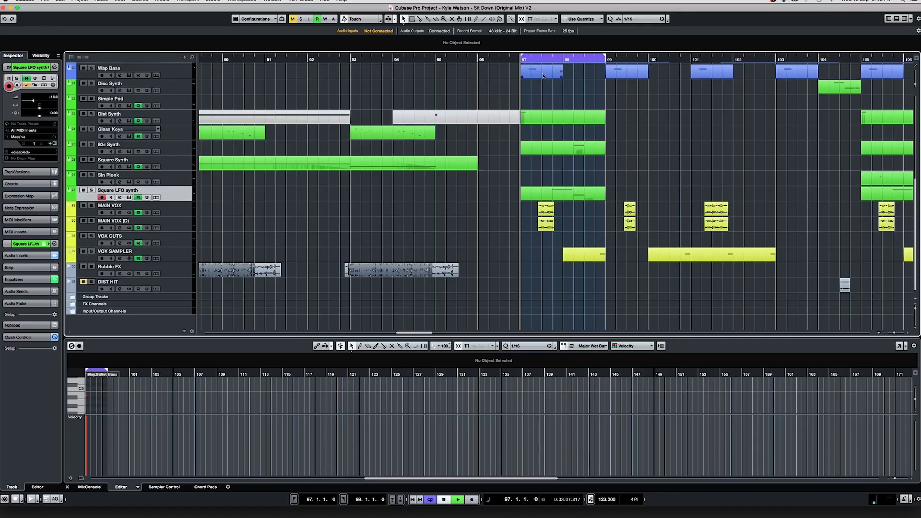
pyautogui.click(91, 190)
pyautogui.press('space')
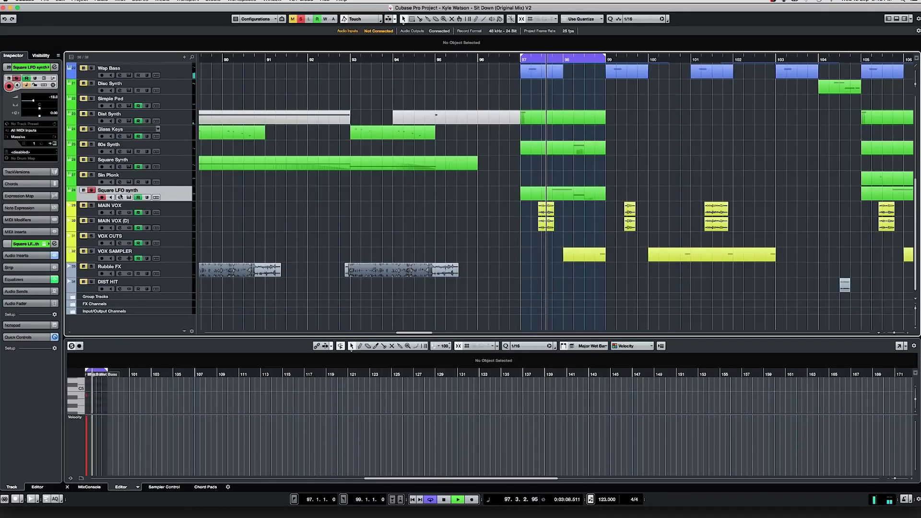
# Show the Square LFO synth's automation lanes, including volume, mute and modulation rate, and replay the looped part
pyautogui.click(73, 199)
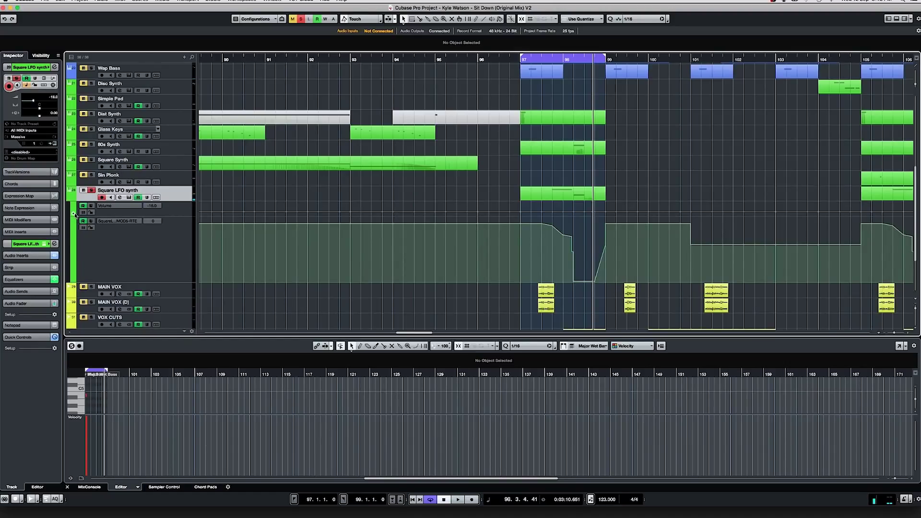
pyautogui.click(75, 214)
pyautogui.click(73, 295)
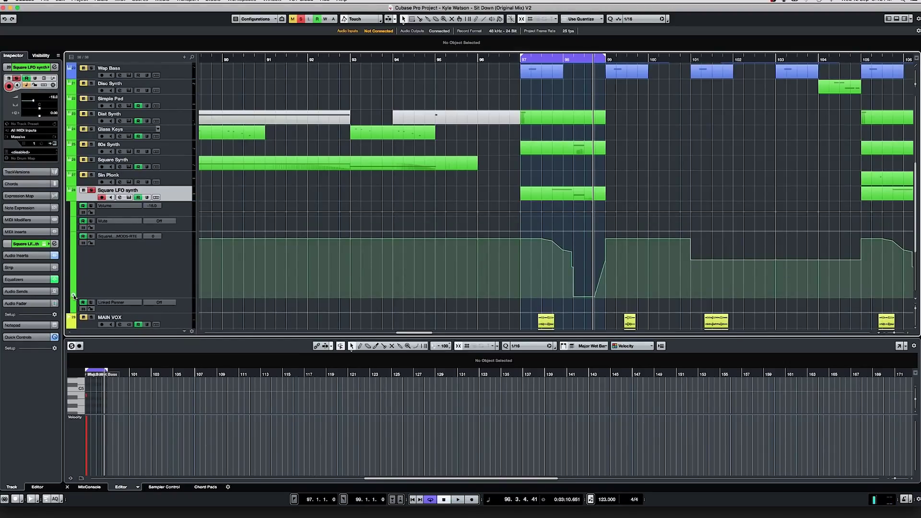
pyautogui.press('space')
pyautogui.press('space')
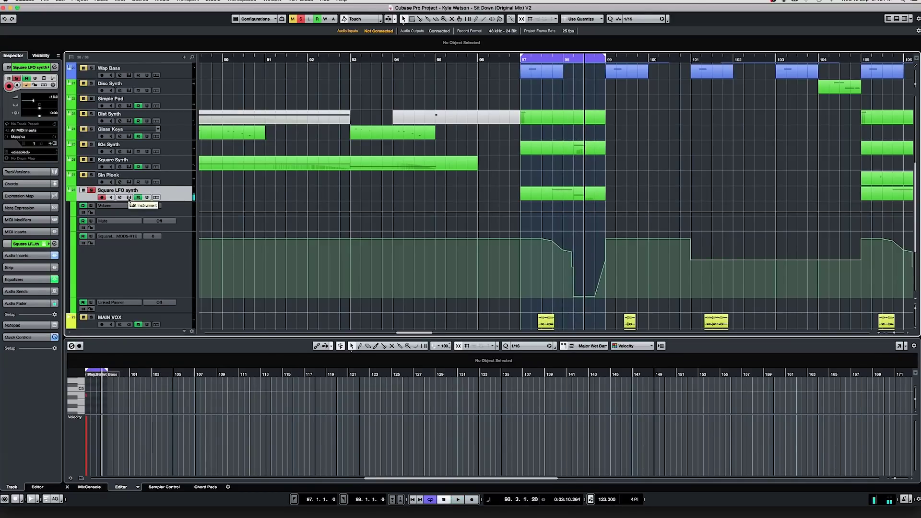
# Open the Square LFO synth's Massive instrument on its 5 LFO page and position the window beside the automation curve
pyautogui.scroll(3, 634, 169)
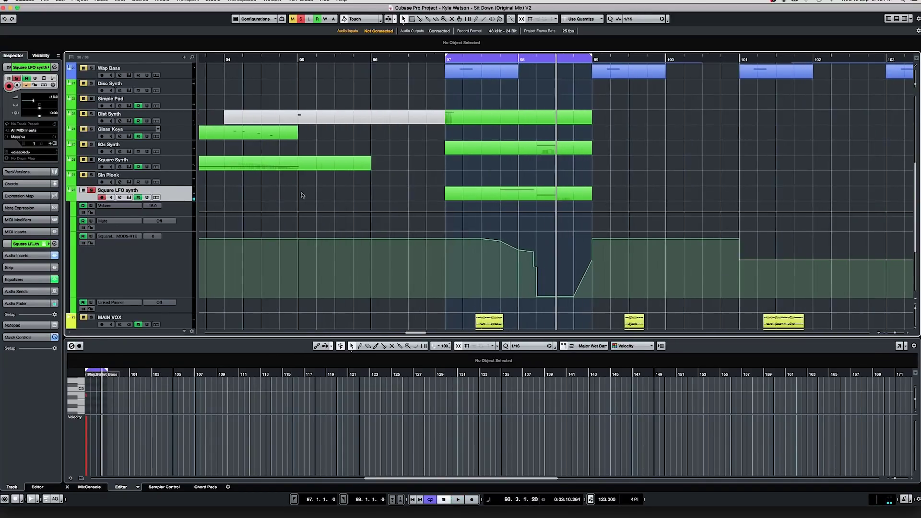
pyautogui.click(130, 198)
pyautogui.moveTo(417, 108); pyautogui.dragTo(493, 92)
pyautogui.click(535, 230)
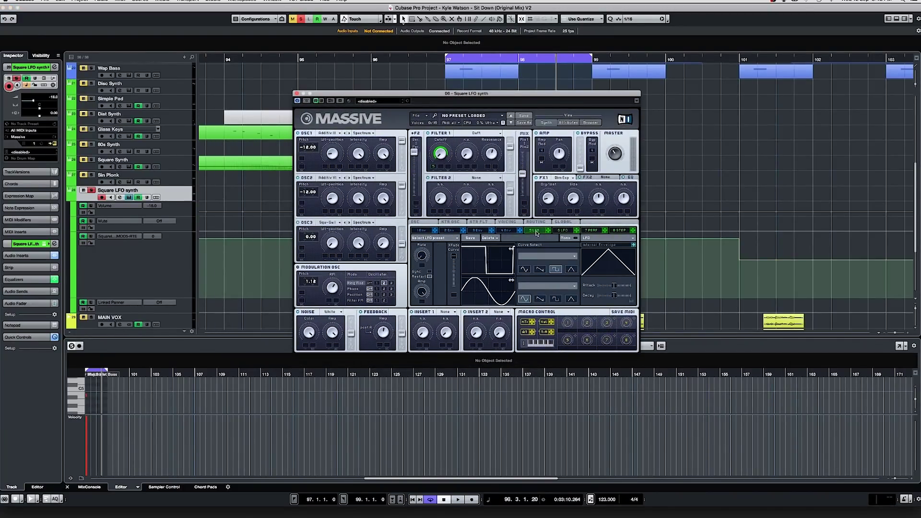
pyautogui.moveTo(543, 93); pyautogui.dragTo(367, 152)
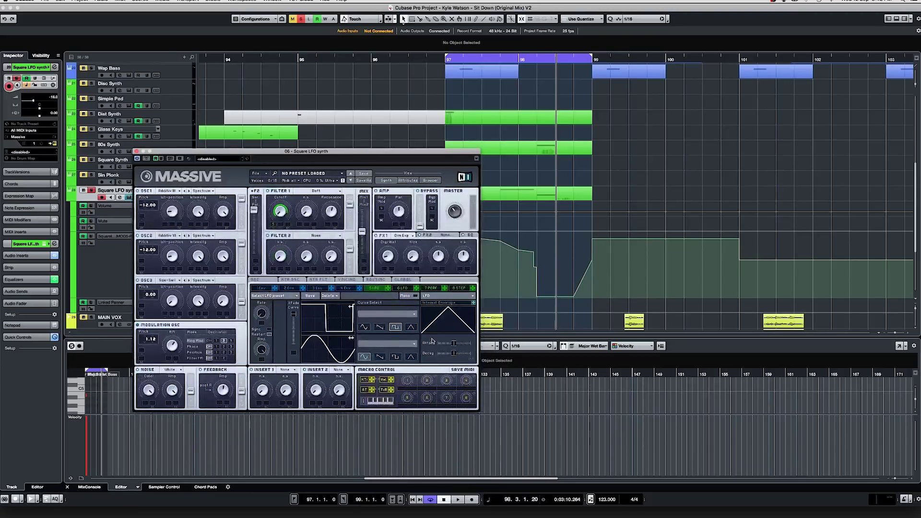
# Play the Square LFO synth from bars 98 and 97 and examine how its modulation rate automation points shape the LFO
pyautogui.doubleClick(515, 60)
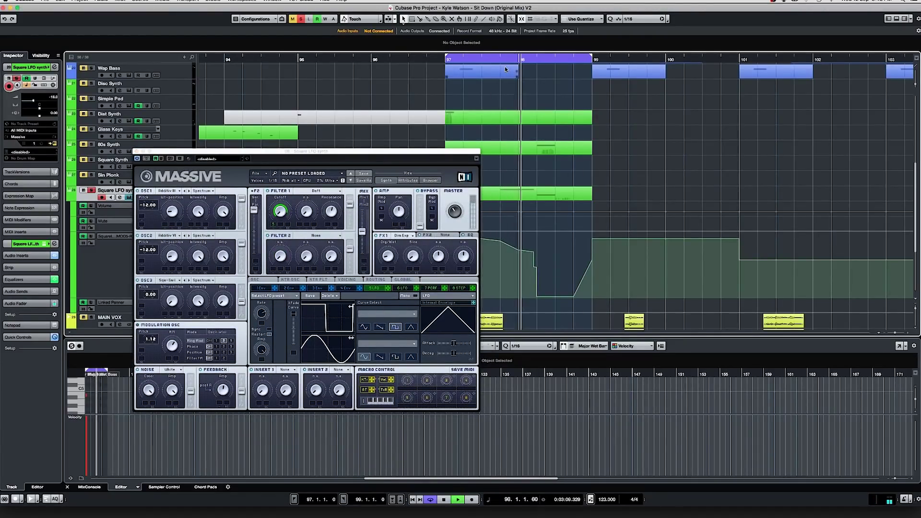
pyautogui.click(481, 60)
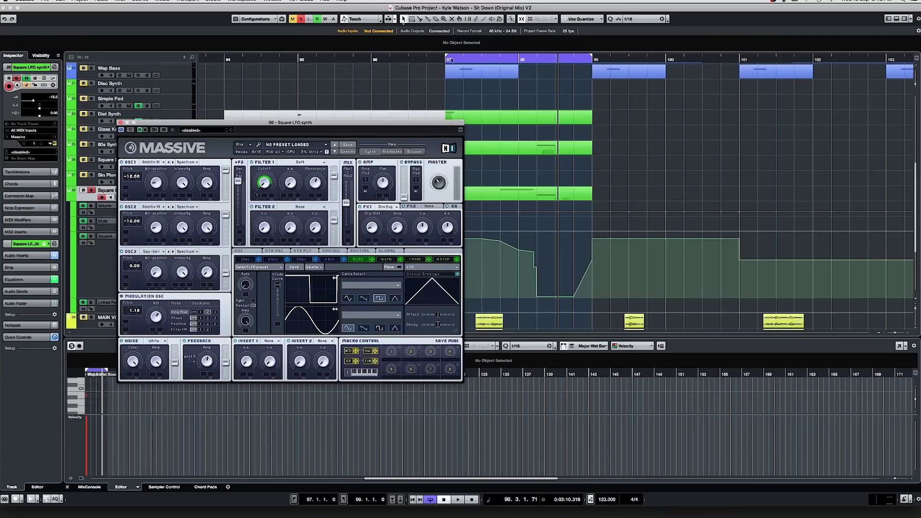
pyautogui.click(446, 61)
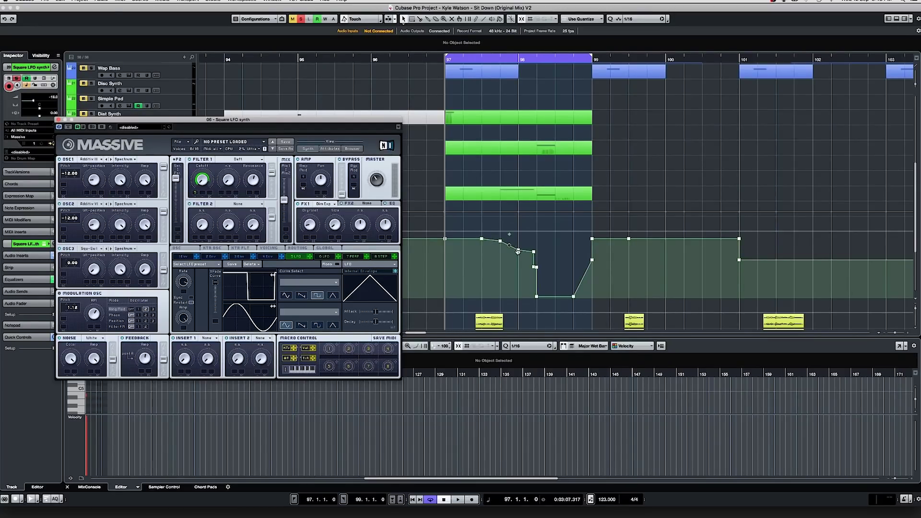
pyautogui.moveTo(518, 250); pyautogui.dragTo(519, 247)
pyautogui.press('space')
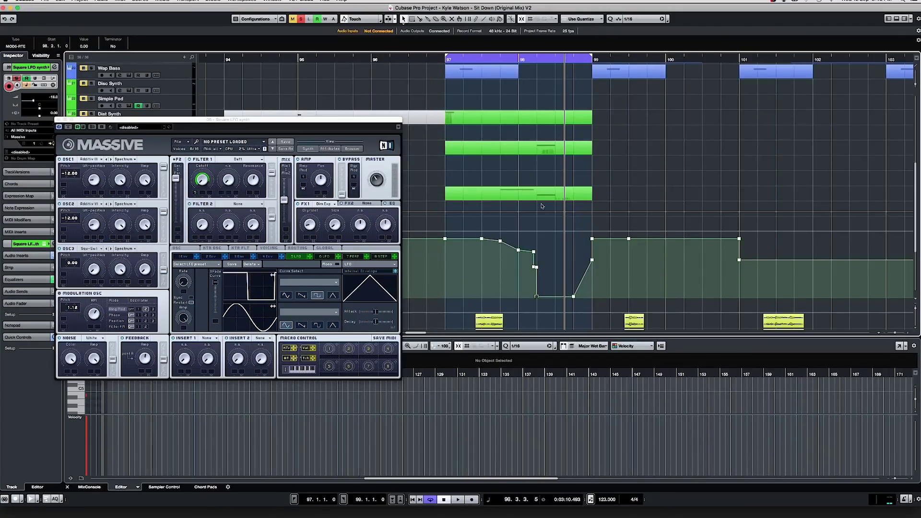
# Clear the Massive window from the arrangement and loop bars 97 to 103 over the vocal parts
pyautogui.moveTo(253, 124); pyautogui.dragTo(543, 121)
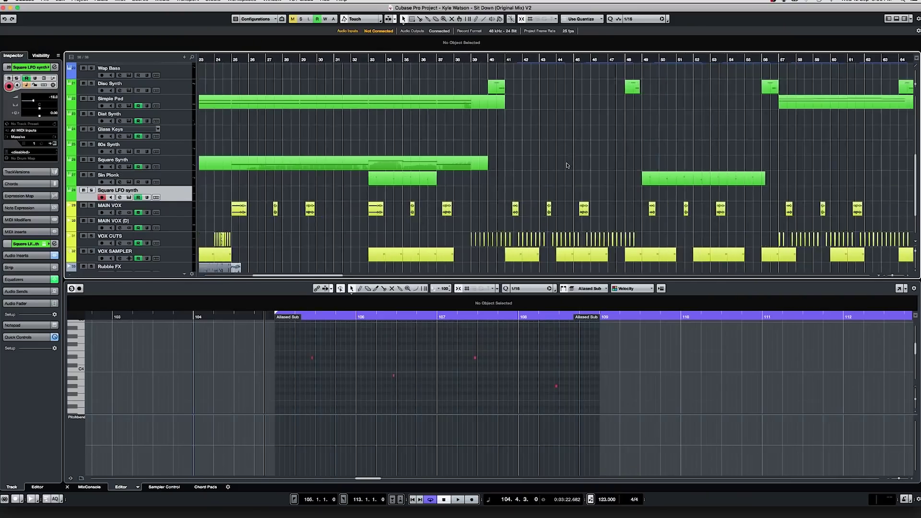
pyautogui.hscroll(15, 566, 165)
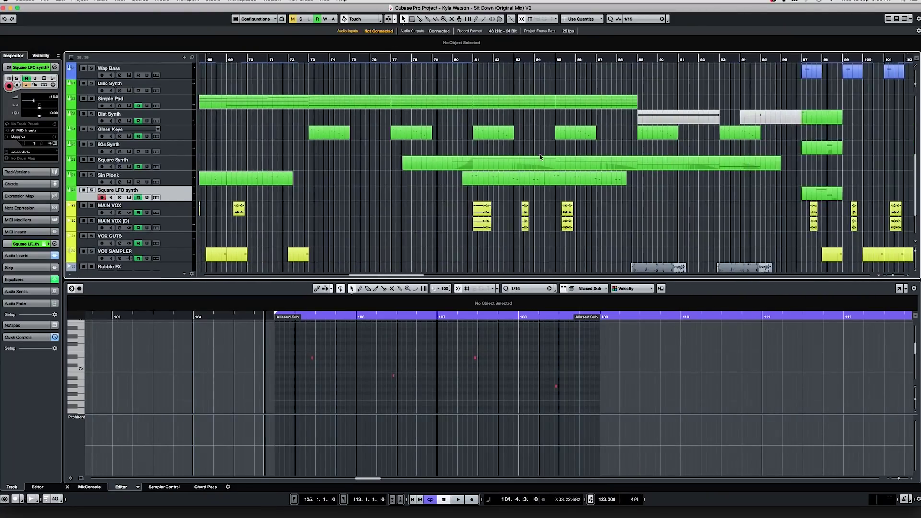
pyautogui.hscroll(10, 540, 157)
pyautogui.hscroll(-3, 395, 105)
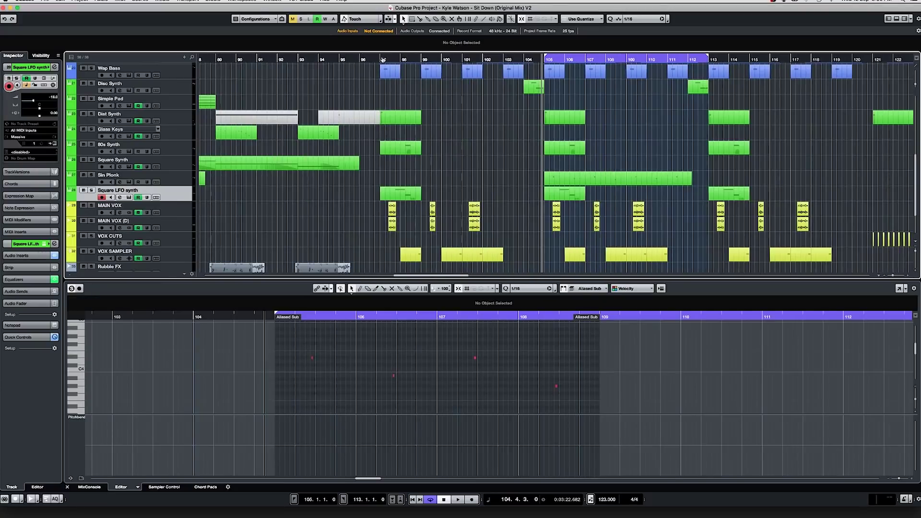
pyautogui.moveTo(382, 60); pyautogui.dragTo(808, 60)
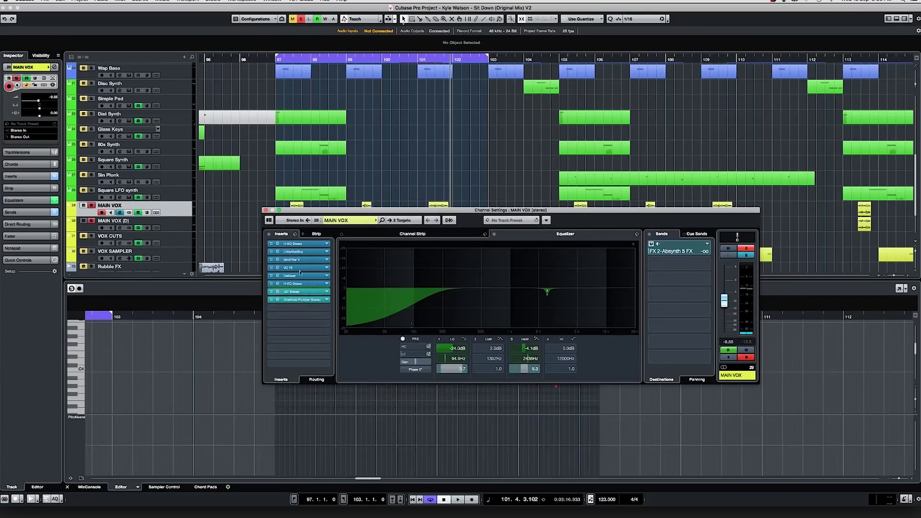
# Play the soloed MAIN VOX from bar 97 with its inserts bypassed, and switch the inserts back on
pyautogui.click(390, 151)
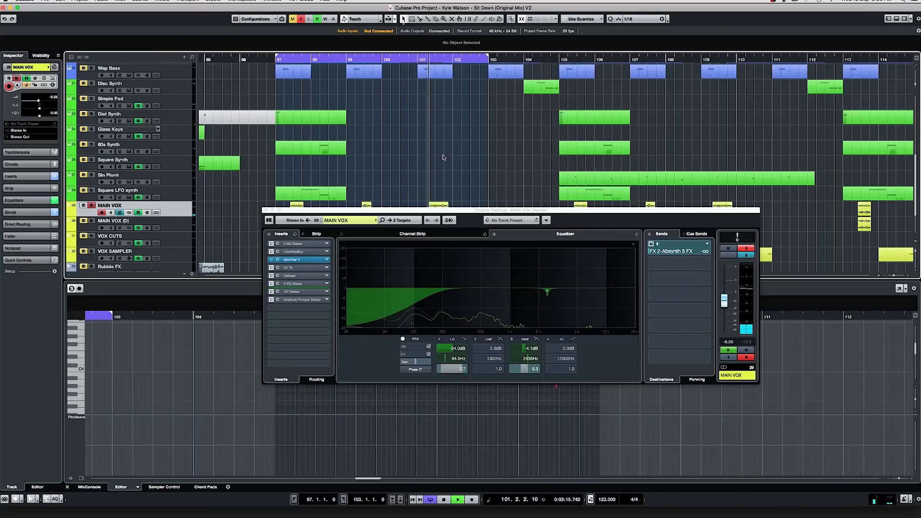
pyautogui.click(277, 59)
pyautogui.click(269, 234)
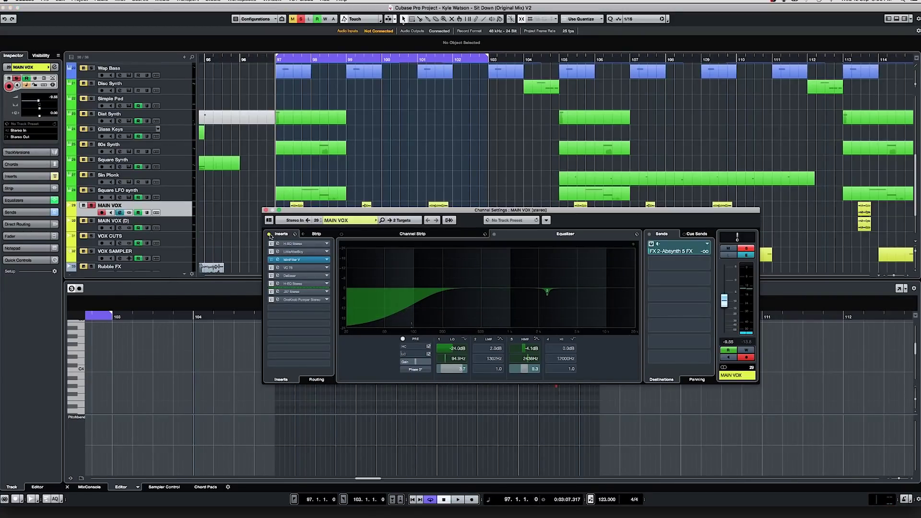
pyautogui.click(273, 251)
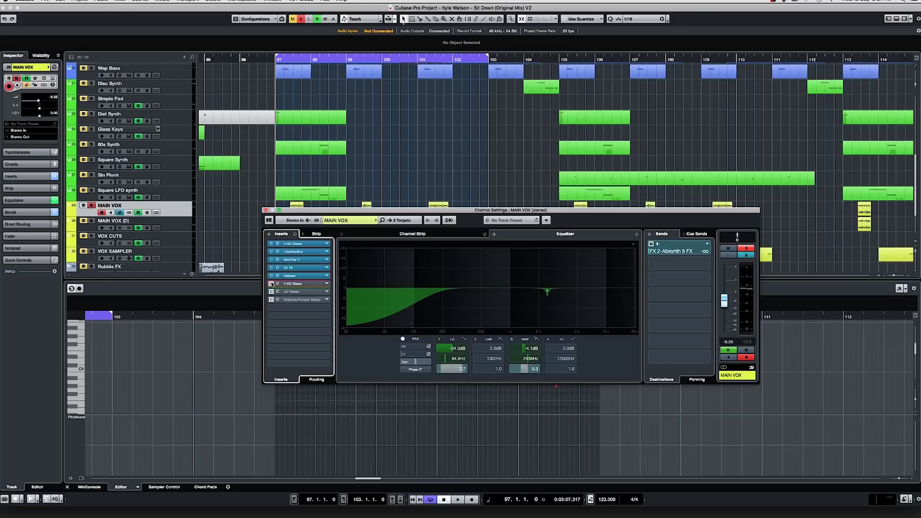
# Review the MAIN VOX insert chain, opening the LittleAlterBoy, J37 Stereo and OneKnob Pumper Stereo plug-ins
pyautogui.click(294, 253)
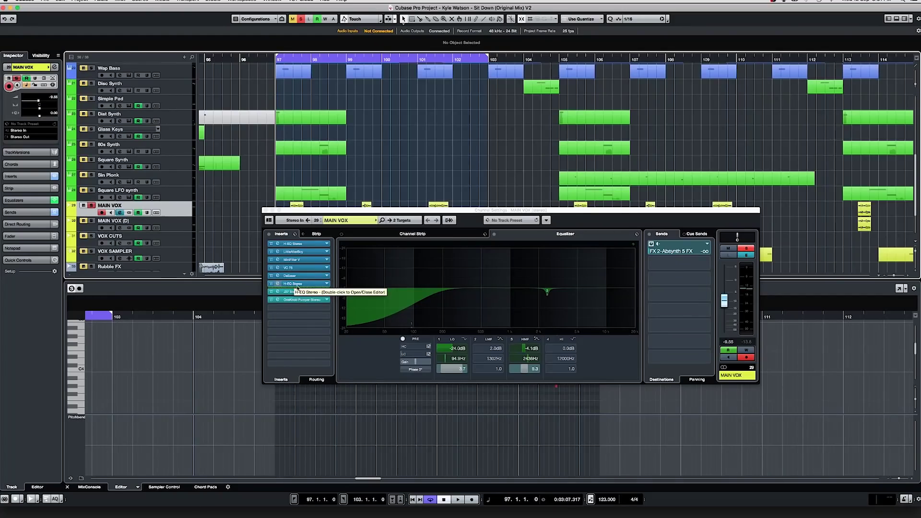
pyautogui.click(291, 292)
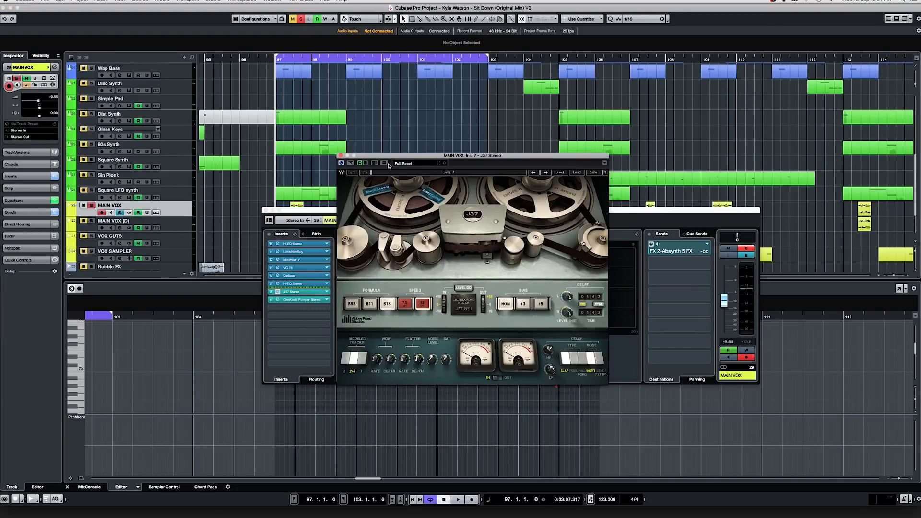
pyautogui.click(340, 155)
pyautogui.click(299, 301)
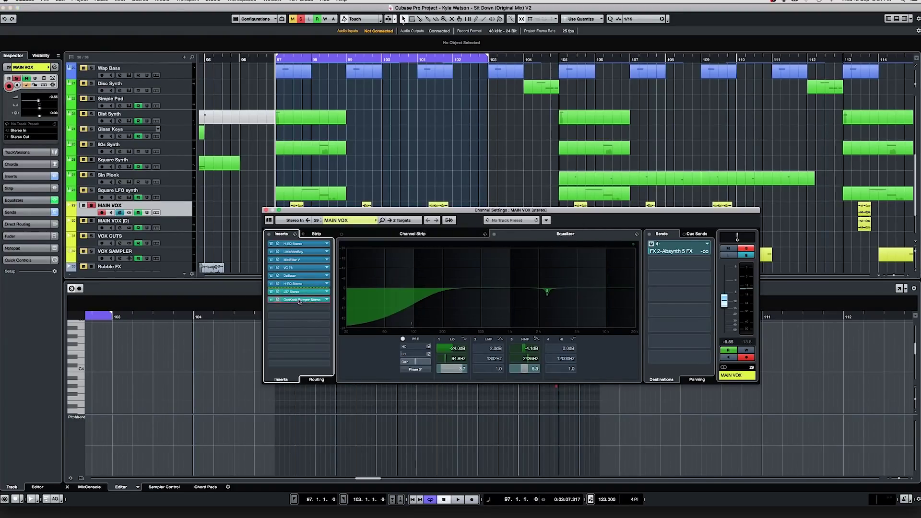
pyautogui.click(300, 300)
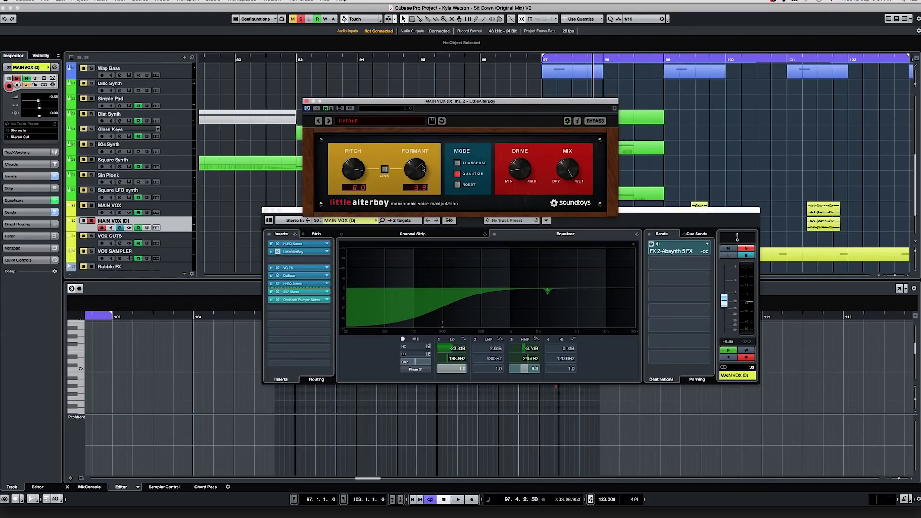
# Close the MAIN VOX (D) LittleAlterBoy and channel windows, and play both main vocal tracks soloed from bar 97
pyautogui.click(307, 101)
pyautogui.click(266, 210)
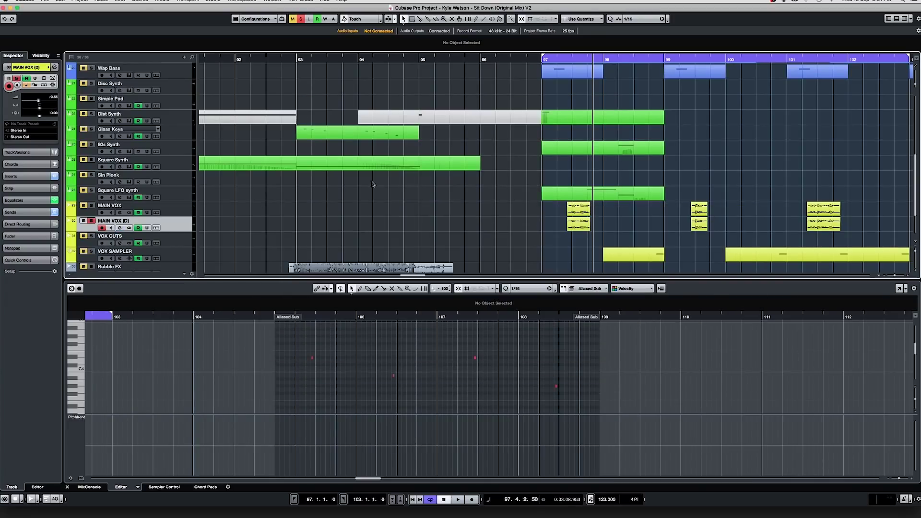
pyautogui.click(541, 60)
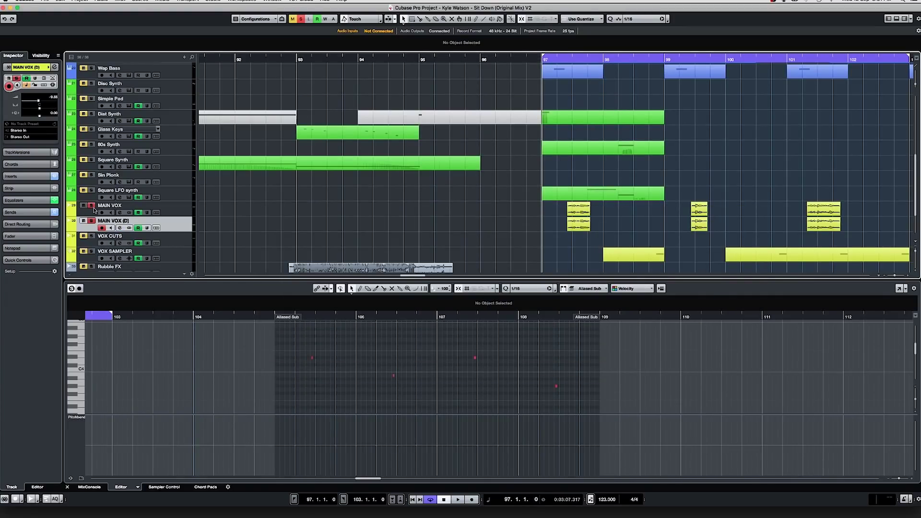
pyautogui.hscroll(3, 553, 202)
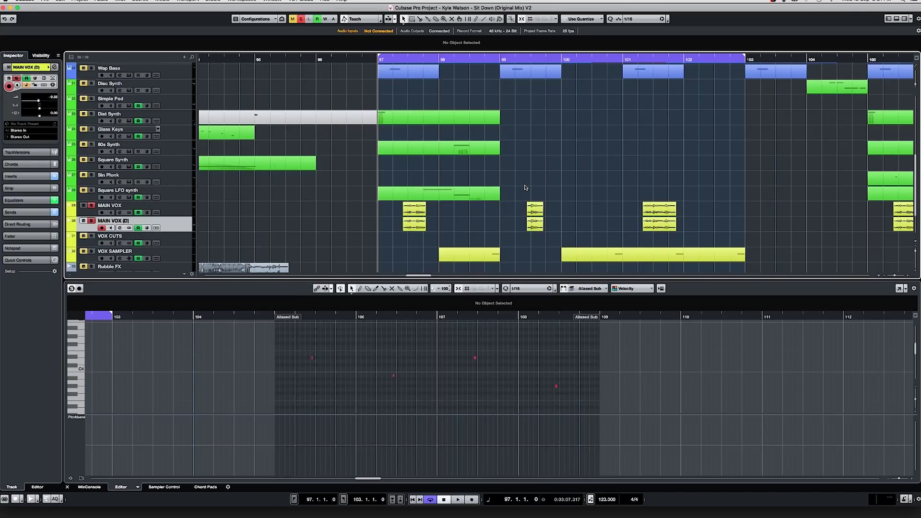
pyautogui.press('space')
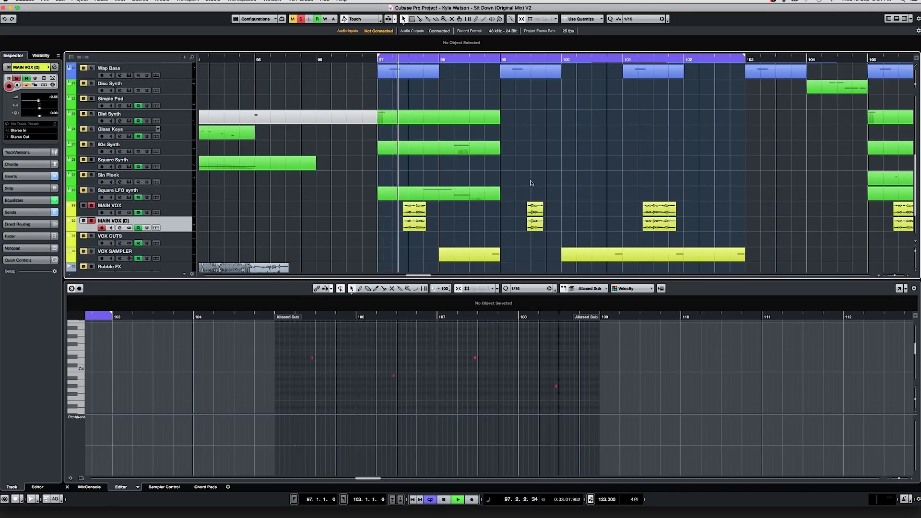
pyautogui.click(522, 58)
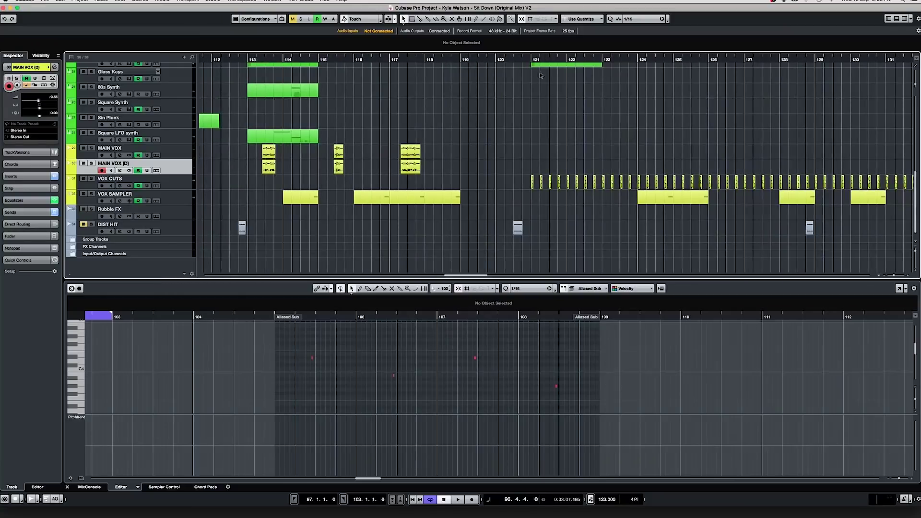
# Play the VOX CUTS track soloed from just before bar 121
pyautogui.click(527, 60)
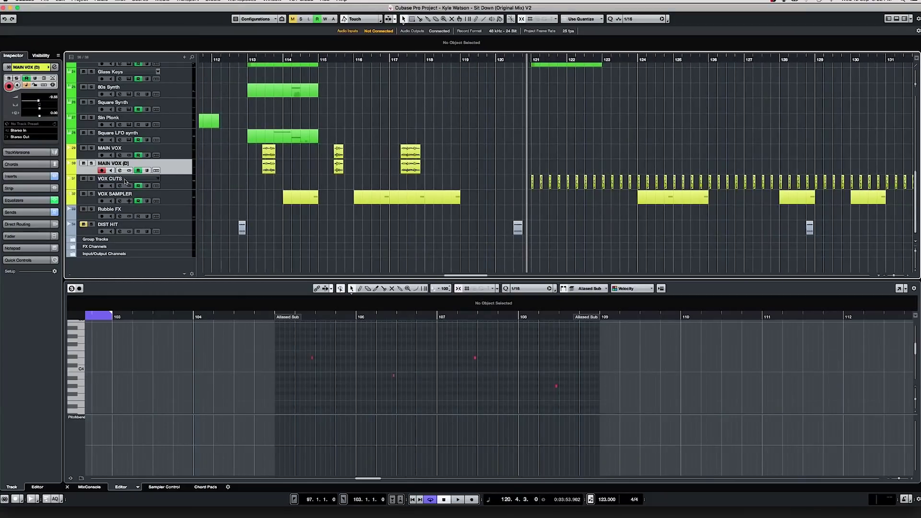
pyautogui.press('space')
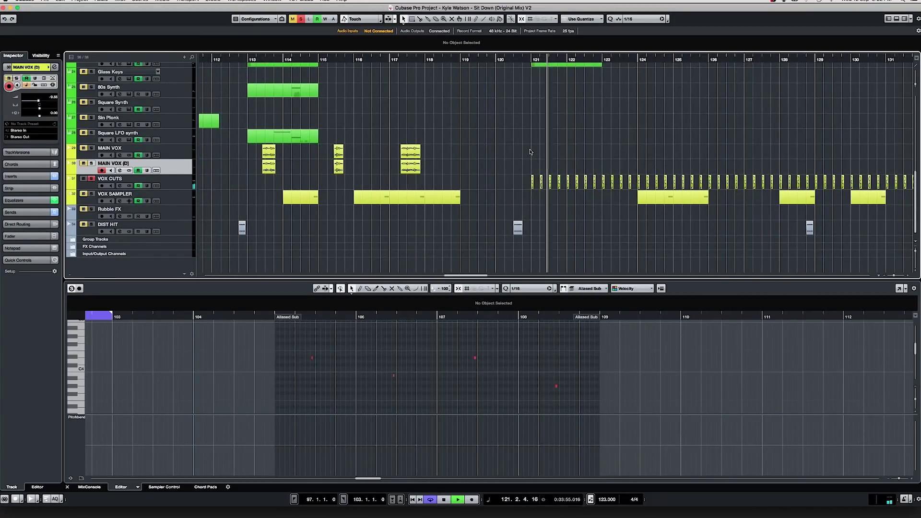
pyautogui.press('space')
# Locate the first drop, select the VOX CUTS clips near bar 39 and play the full mix through them
pyautogui.hscroll(-20, 531, 152)
pyautogui.scroll(10, 530, 153)
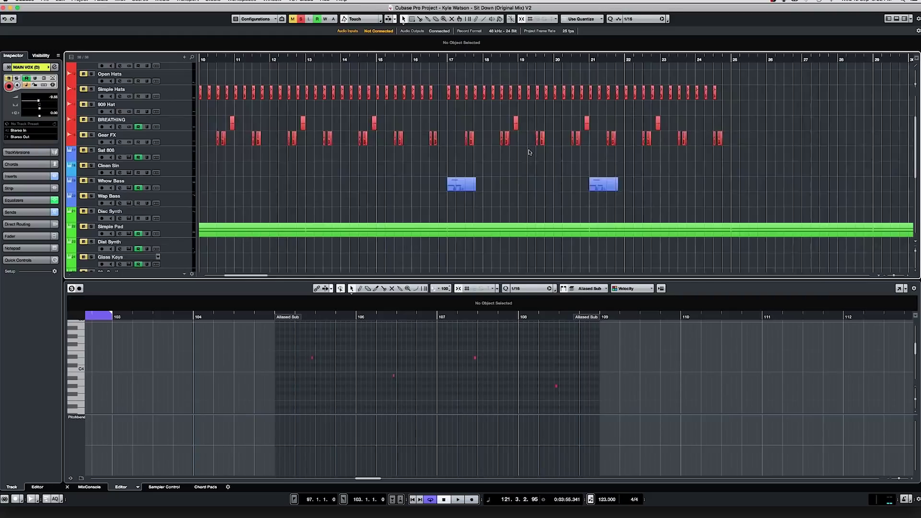
pyautogui.hscroll(20, 529, 152)
pyautogui.scroll(5, 529, 153)
pyautogui.click(393, 61)
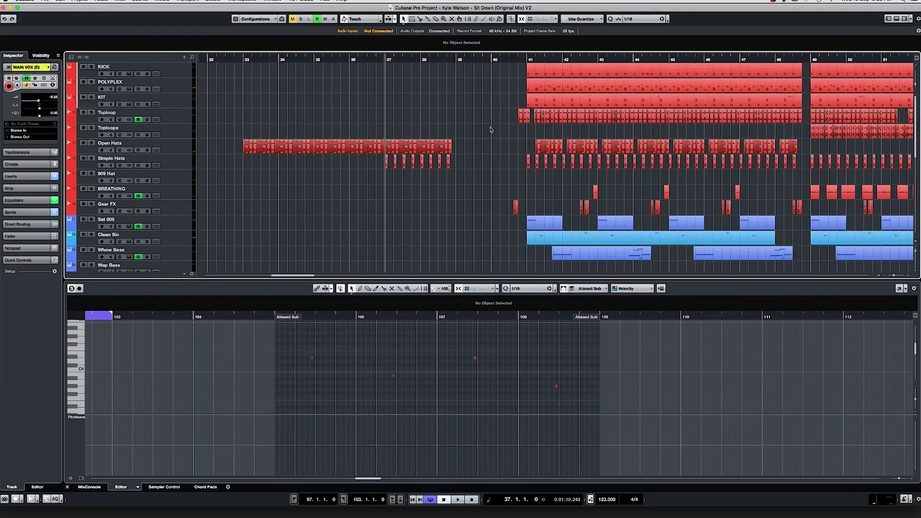
pyautogui.scroll(-15, 491, 129)
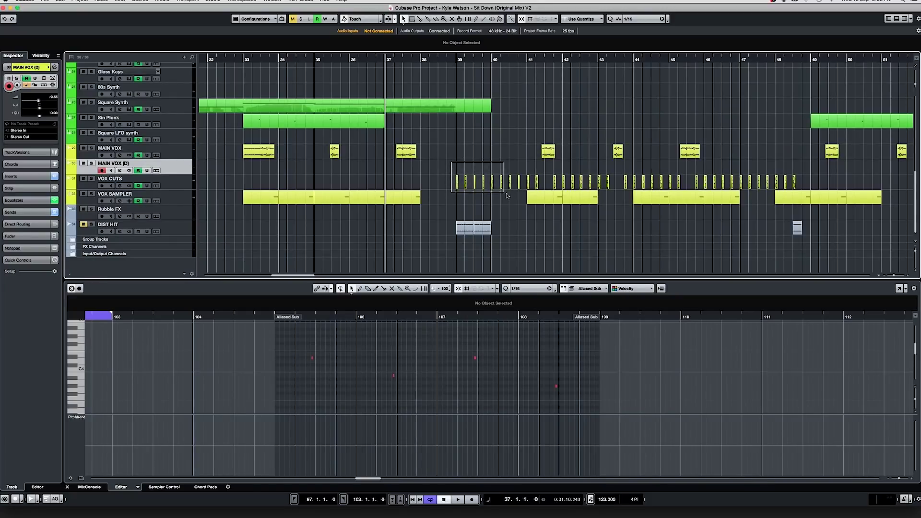
pyautogui.moveTo(521, 203); pyautogui.dragTo(521, 203)
pyautogui.press('space')
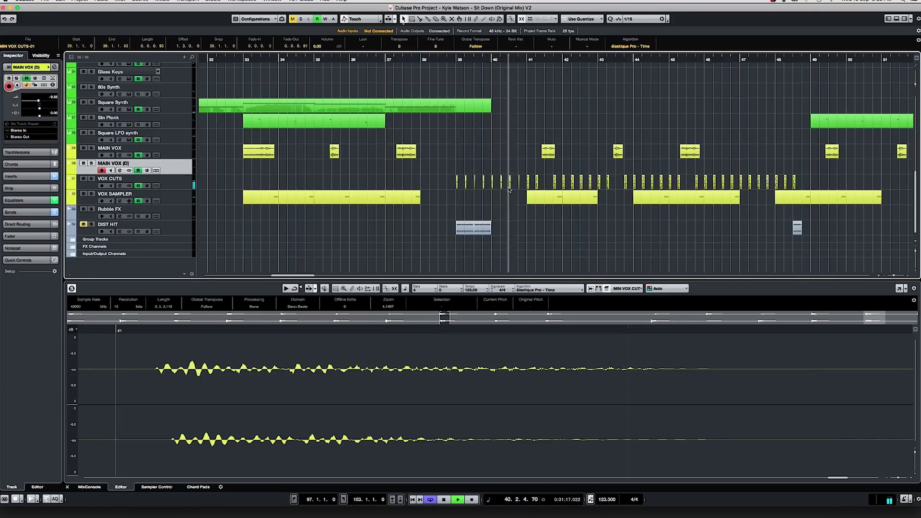
pyautogui.press('space')
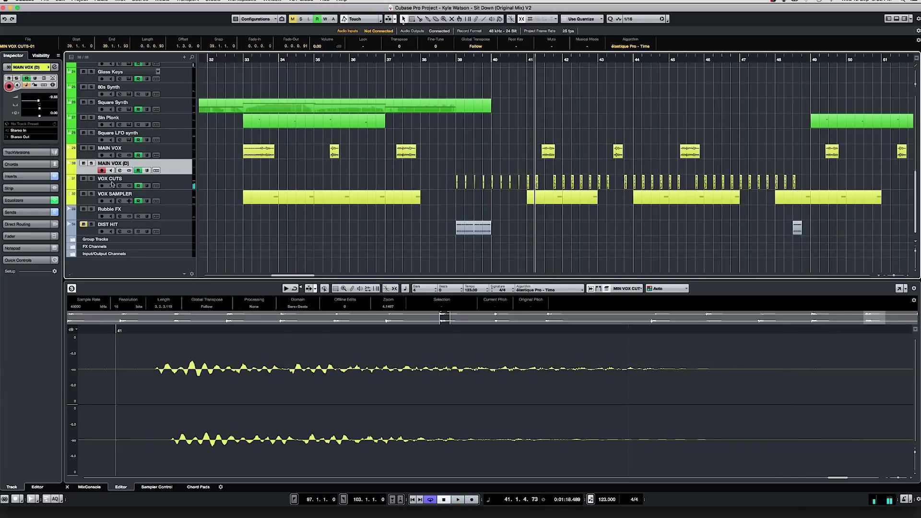
# Solo MAIN VOX together with VOX CUTS and play them from bar 41
pyautogui.press('space')
pyautogui.click(91, 148)
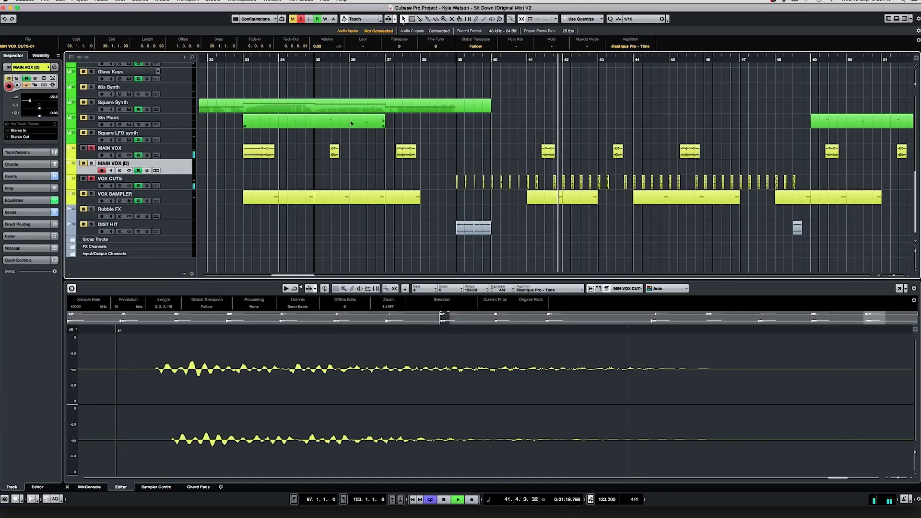
pyautogui.hscroll(5, 608, 113)
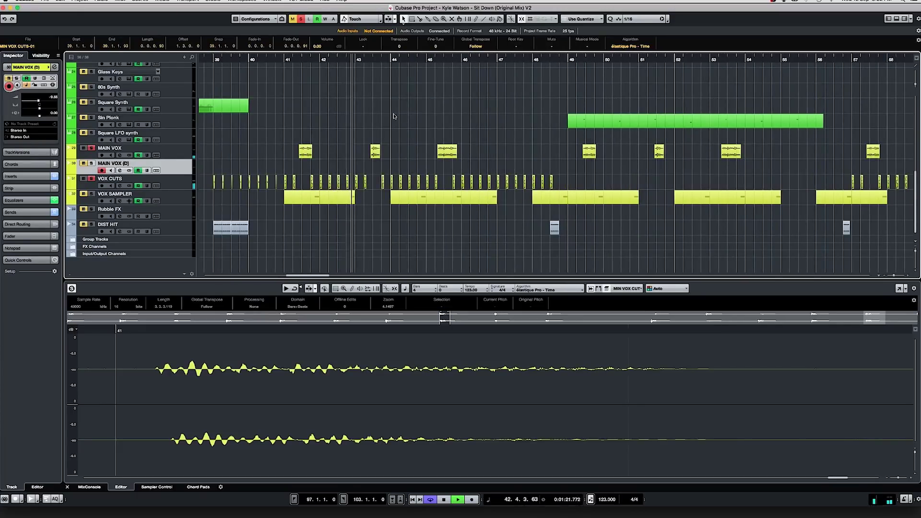
pyautogui.press('space')
# Inspect the MAIN VOX and MAIN VOX (D) clips between bars 97 and 103, and clear the selection
pyautogui.moveTo(306, 131); pyautogui.dragTo(612, 161)
pyautogui.press('g')
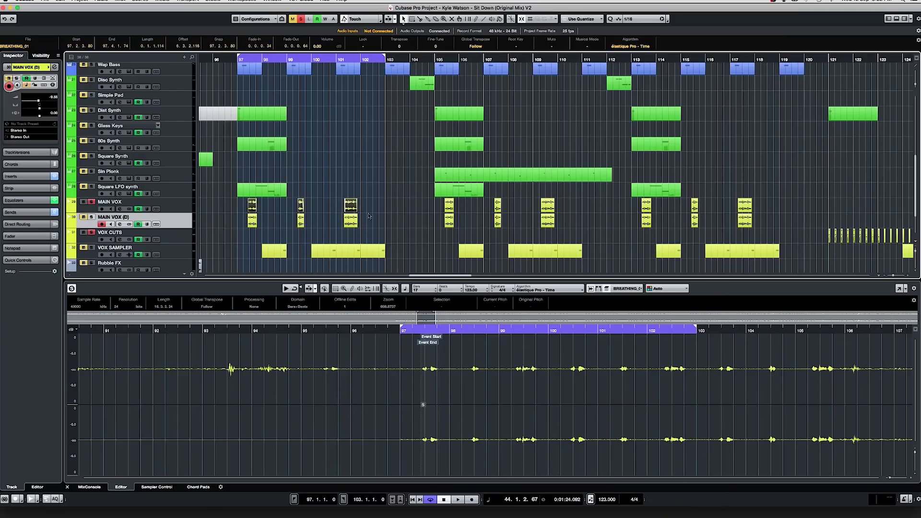
pyautogui.moveTo(383, 219); pyautogui.dragTo(338, 222)
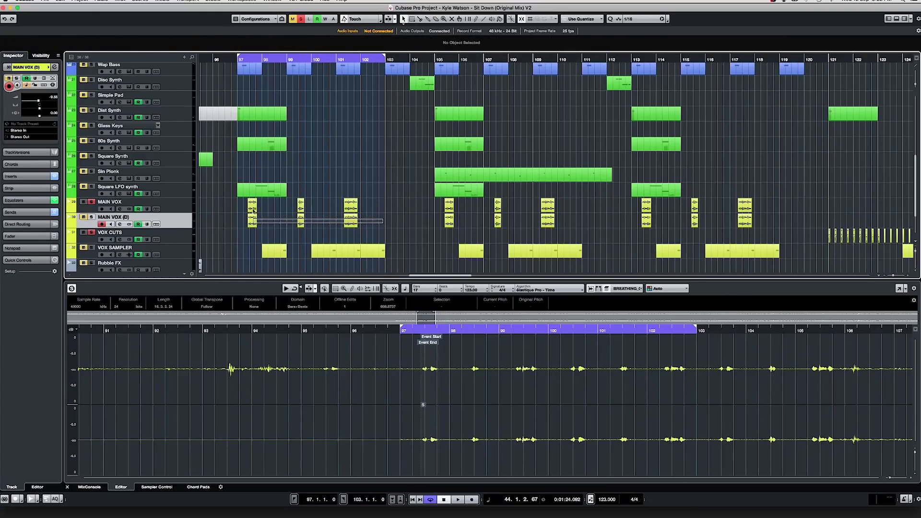
pyautogui.moveTo(253, 210); pyautogui.dragTo(252, 211)
pyautogui.click(338, 170)
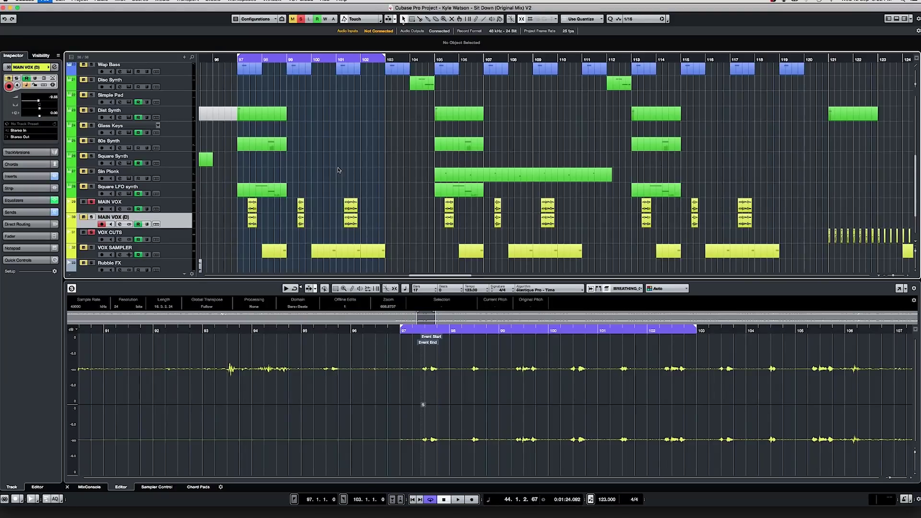
# Play the VOX SAMPLER track soloed around bar 41 and check its channel settings and equalizer
pyautogui.hscroll(-20, 353, 164)
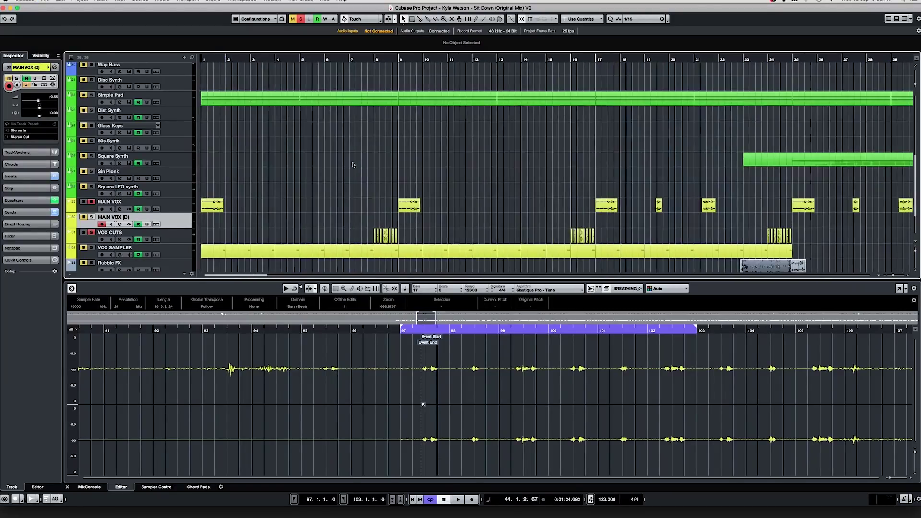
pyautogui.scroll(-3, 392, 168)
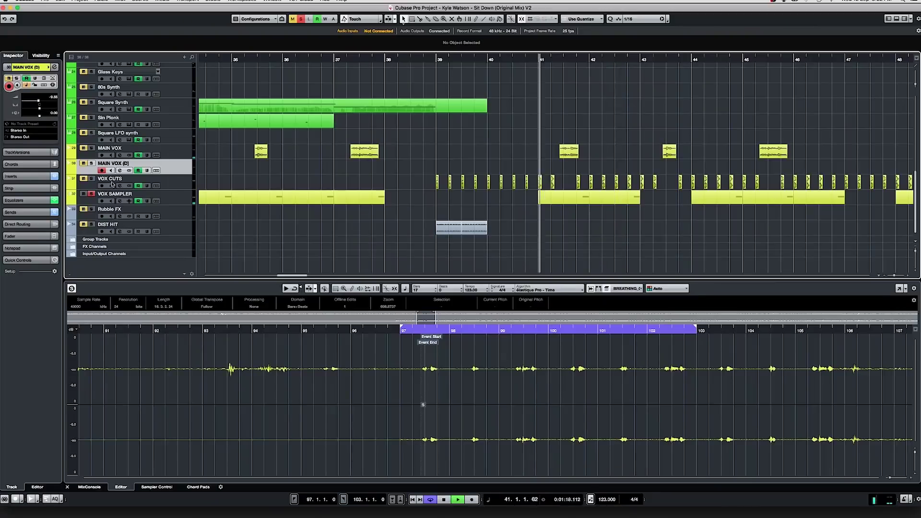
pyautogui.click(120, 201)
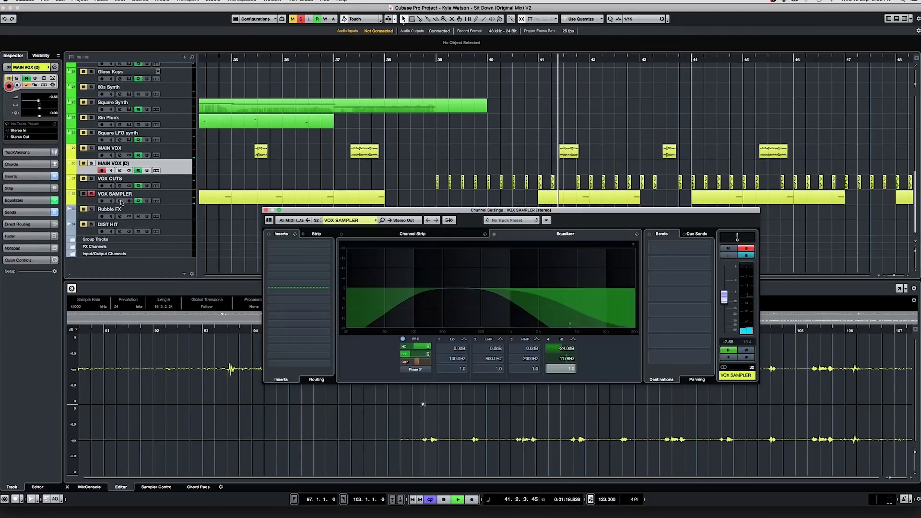
pyautogui.click(120, 201)
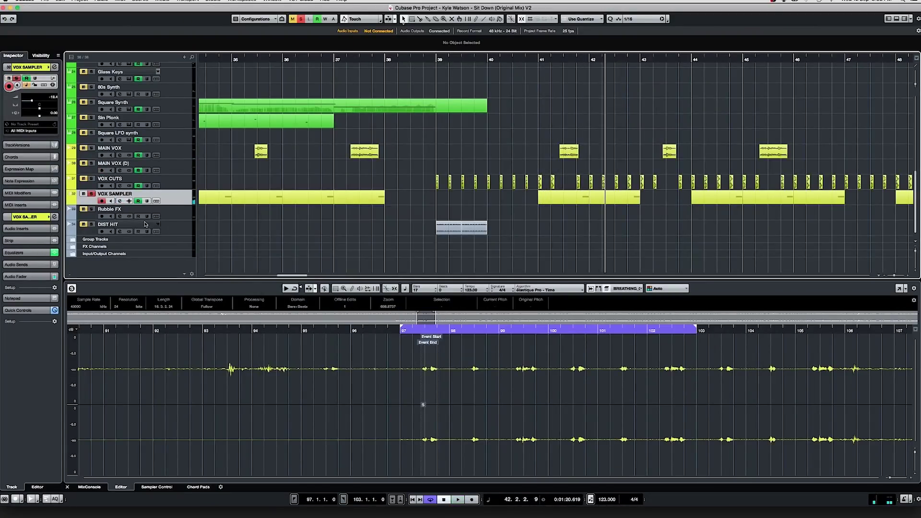
# Show the notes of the VOX SAMPLER part at bar 41 and replay the track from the middle of that bar
pyautogui.click(555, 195)
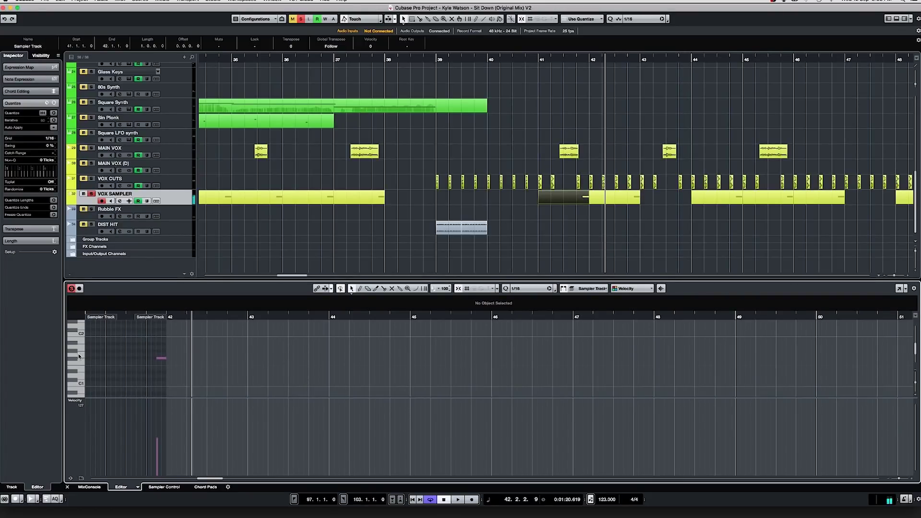
pyautogui.click(607, 125)
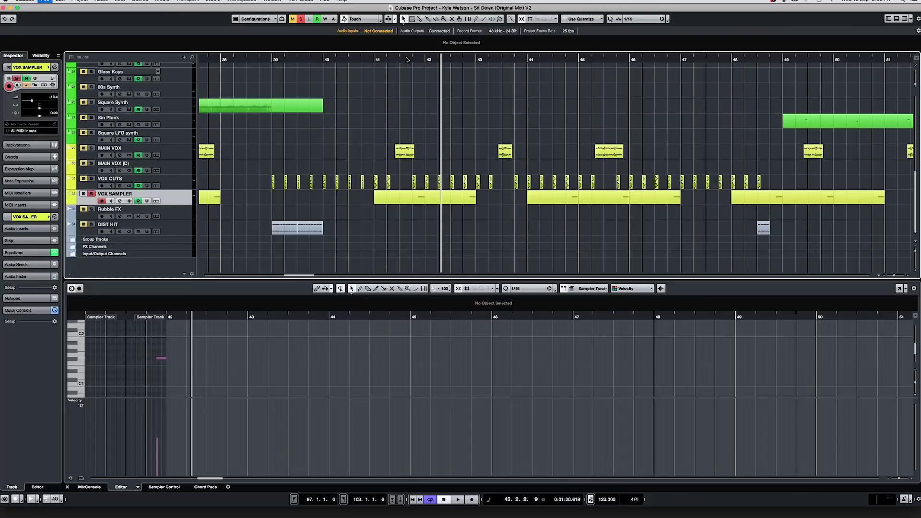
pyautogui.click(407, 60)
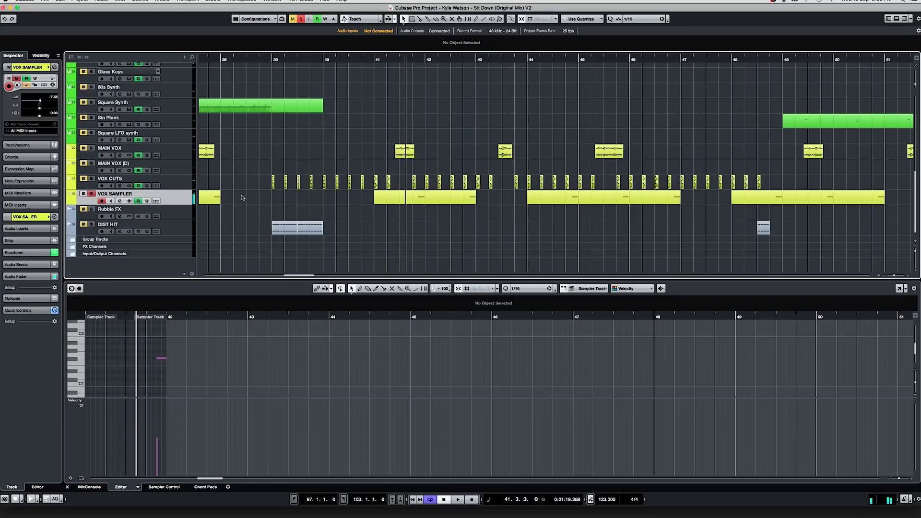
# Solo the bass tracks alongside VOX SAMPLER and play them together from bar 41
pyautogui.click(379, 60)
pyautogui.scroll(10, 407, 136)
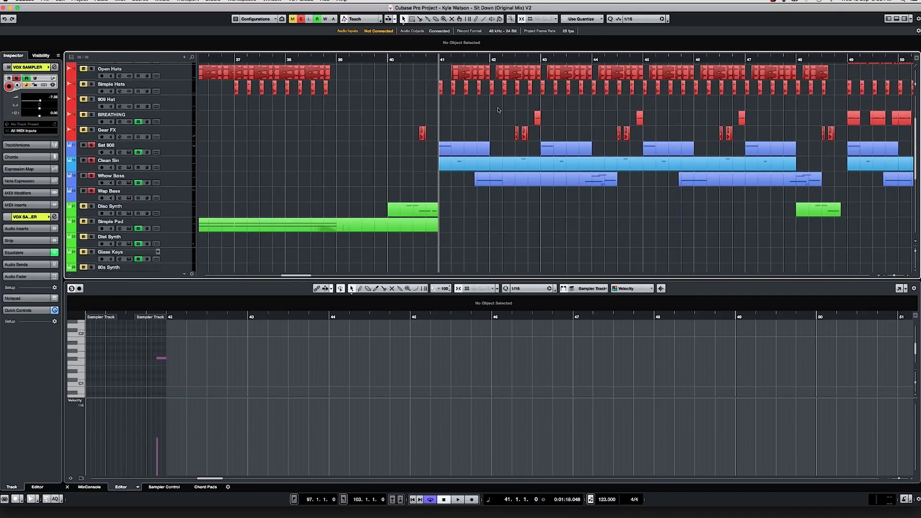
pyautogui.scroll(-10, 497, 110)
pyautogui.press('space')
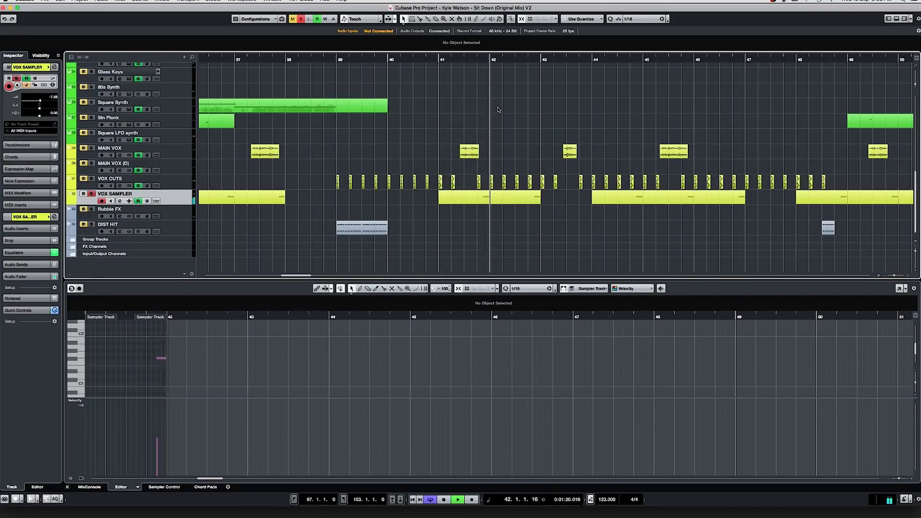